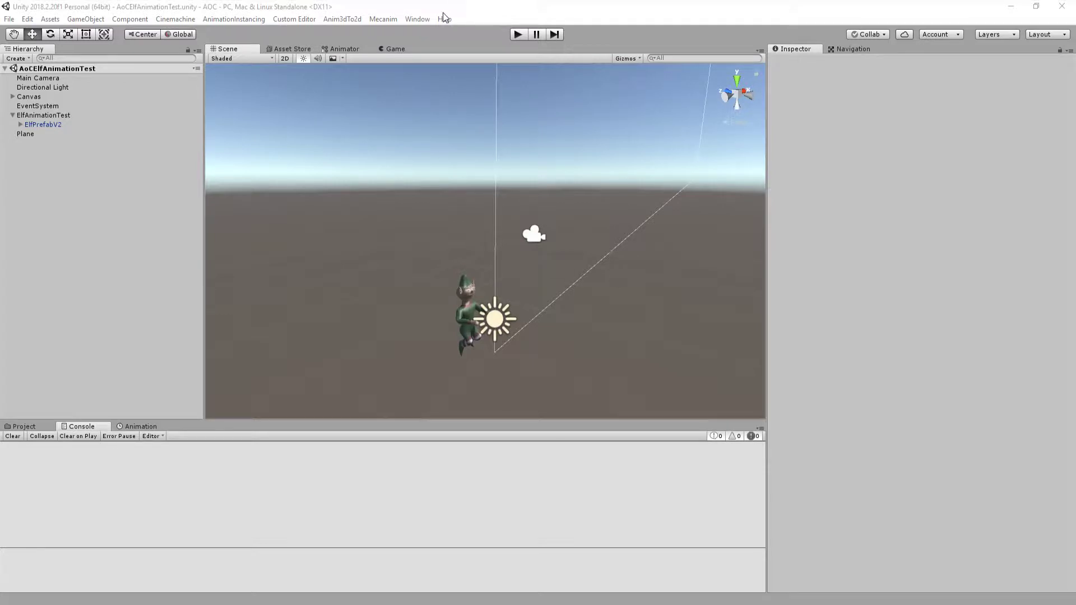
Open the Anim3dTo2d menu to launch its Animation Recorder over the elf scene
{"action": "left_click", "coordinate": [353, 19]}
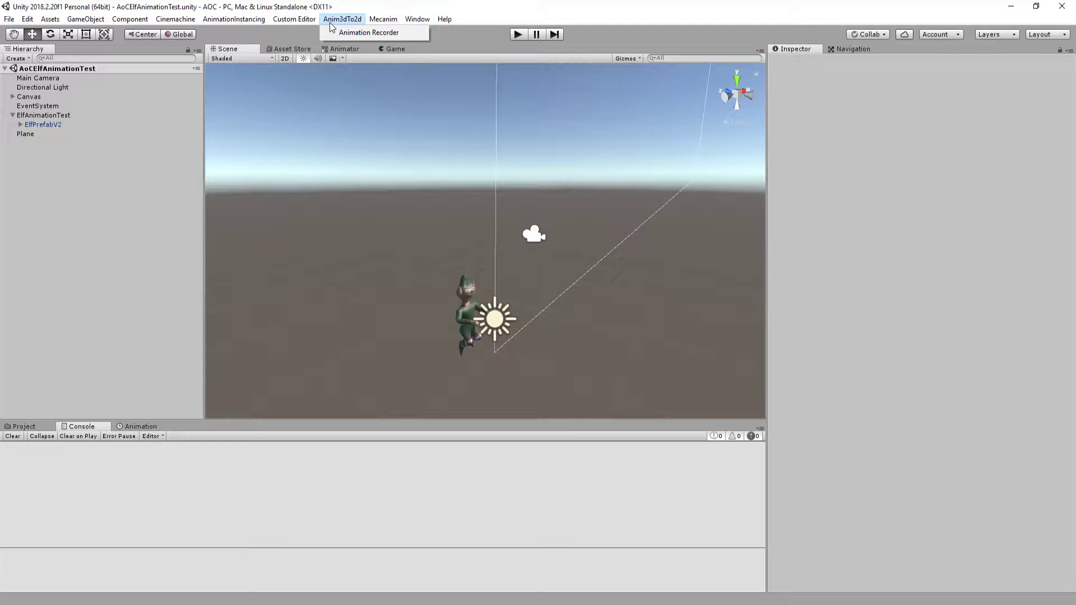
Open the Animation Recorder and dock it beside the Inspector and Navigation tabs
{"action": "left_click", "coordinate": [327, 37]}
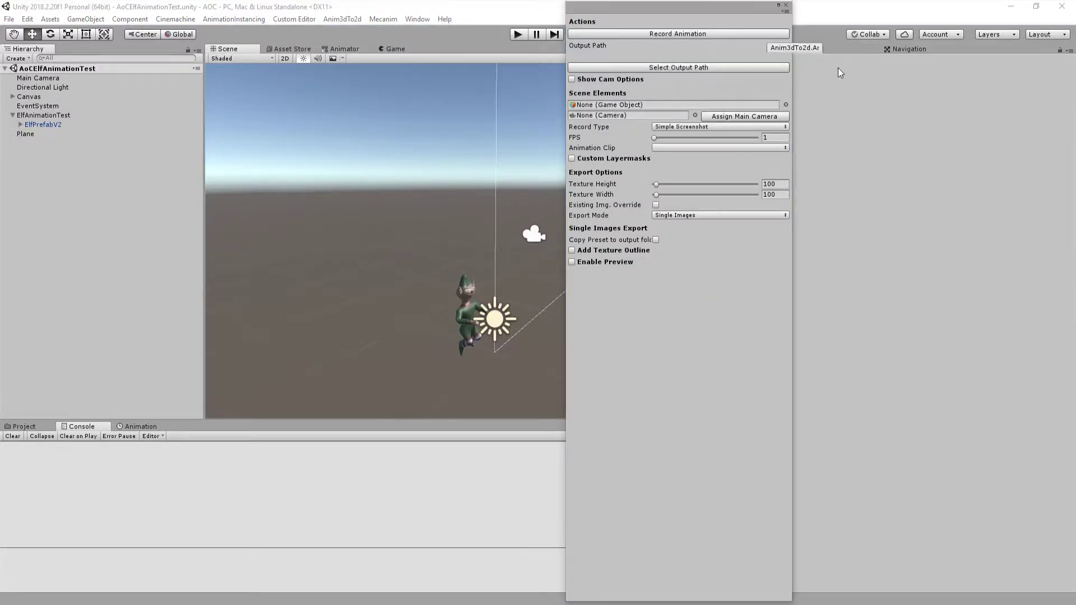
{"action": "left_click_drag", "start_coordinate": [631, 10], "coordinate": [893, 51]}
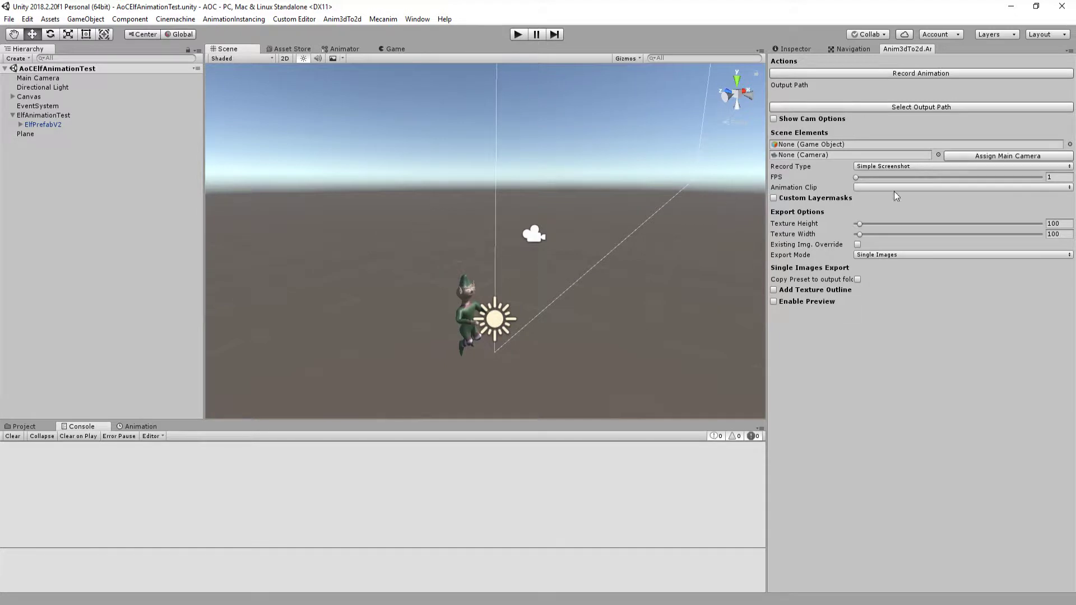
Assign Main Camera to the recorder and drop ElfPrefabV2 into its Game Object field
{"action": "left_click", "coordinate": [961, 155]}
{"action": "left_click", "coordinate": [1069, 144]}
{"action": "left_click", "coordinate": [906, 144]}
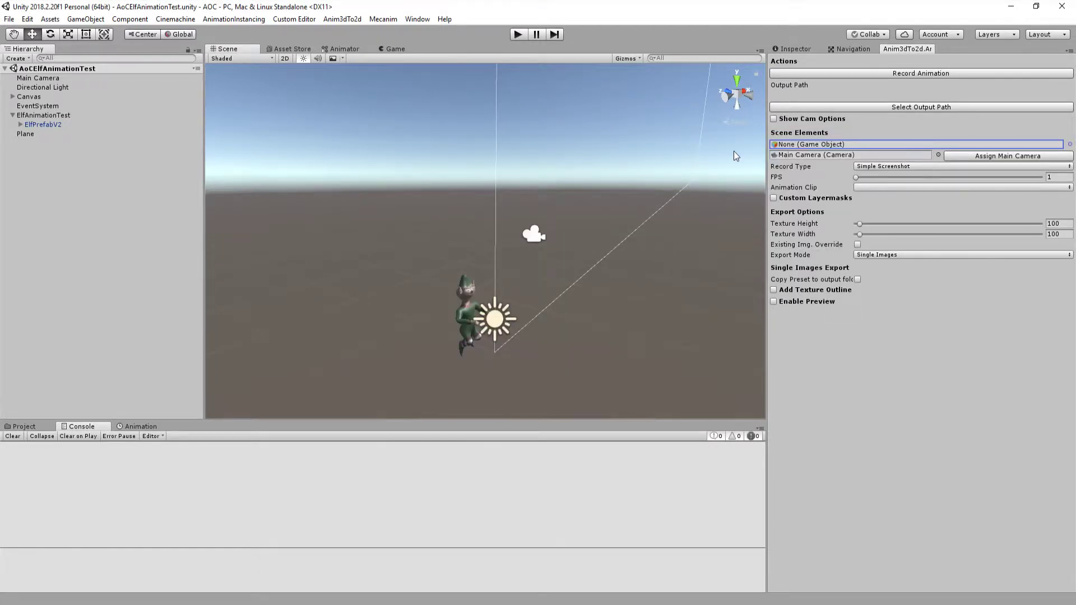
{"action": "mouse_move", "coordinate": [375, 205]}
{"action": "left_mouse_down", "text": "alt"}
{"action": "mouse_move", "coordinate": [451, 232]}
{"action": "mouse_move", "coordinate": [378, 257]}
{"action": "mouse_move", "coordinate": [393, 259]}
{"action": "left_mouse_up", "text": "alt"}
{"action": "scroll", "coordinate": [395, 258], "scroll_direction": "down", "scroll_amount": 3}
{"action": "scroll", "coordinate": [413, 252], "scroll_direction": "down", "scroll_amount": 2}
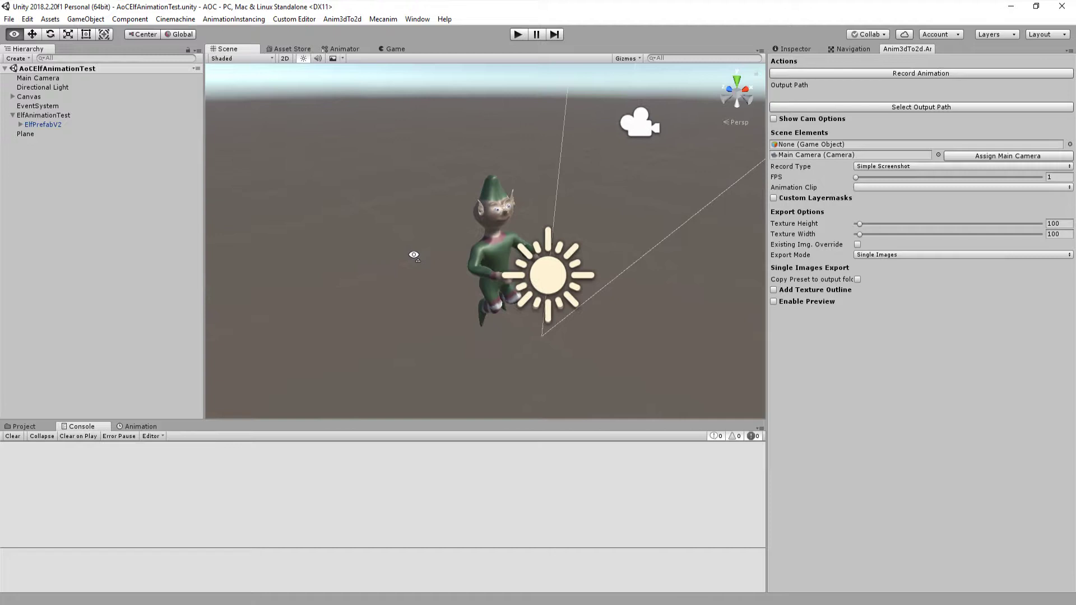
{"action": "scroll", "coordinate": [413, 252], "scroll_direction": "down", "scroll_amount": 2}
{"action": "left_click_drag", "start_coordinate": [56, 127], "coordinate": [820, 144]}
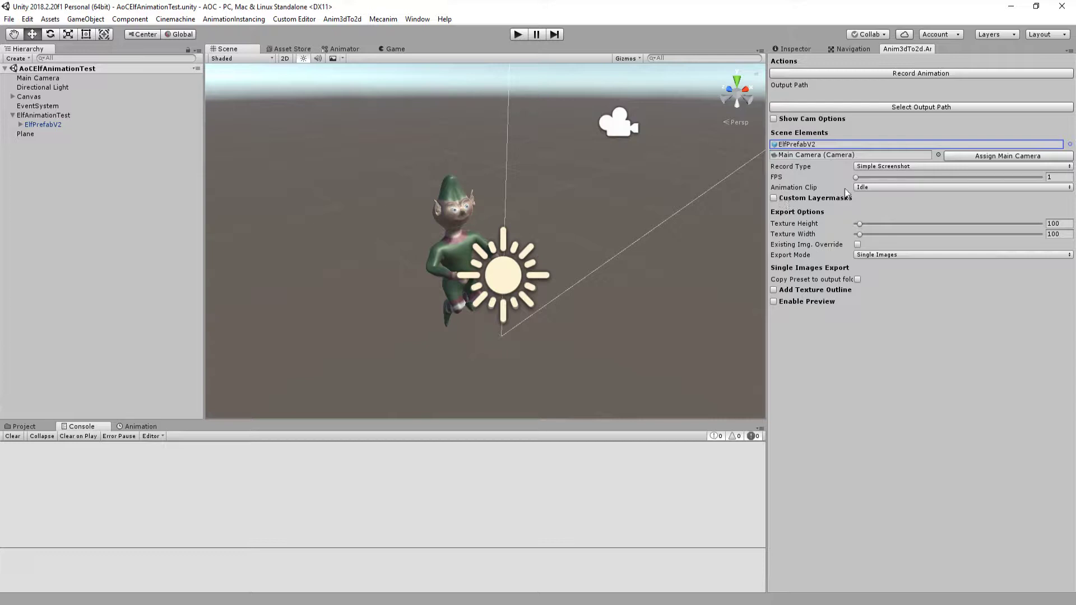
Switch the recorder's animation clip from Idle to RunningInPanic
{"action": "left_click", "coordinate": [875, 188]}
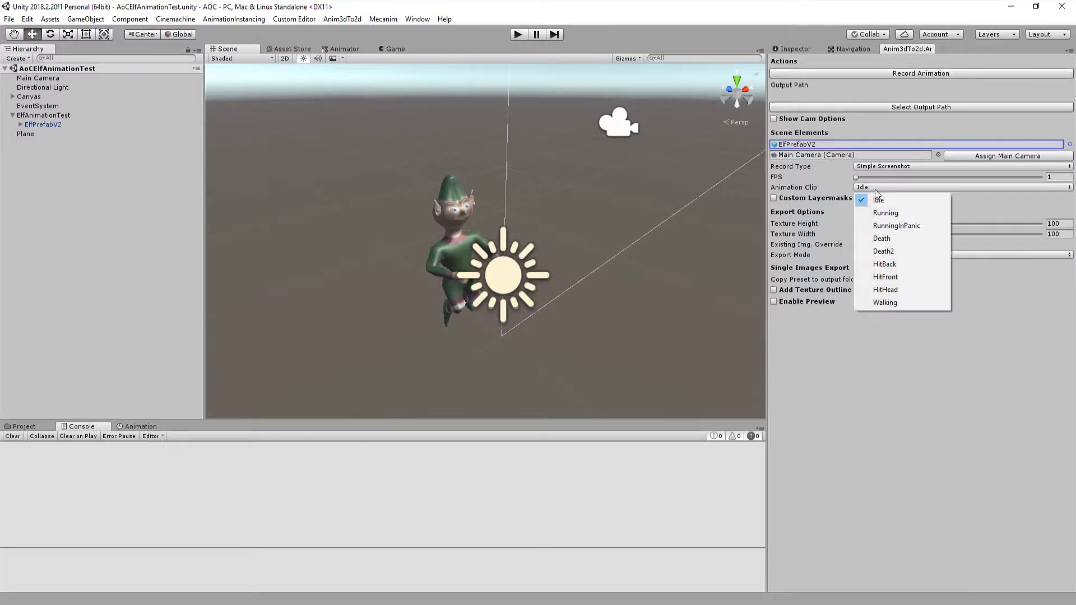
{"action": "left_click", "coordinate": [883, 228]}
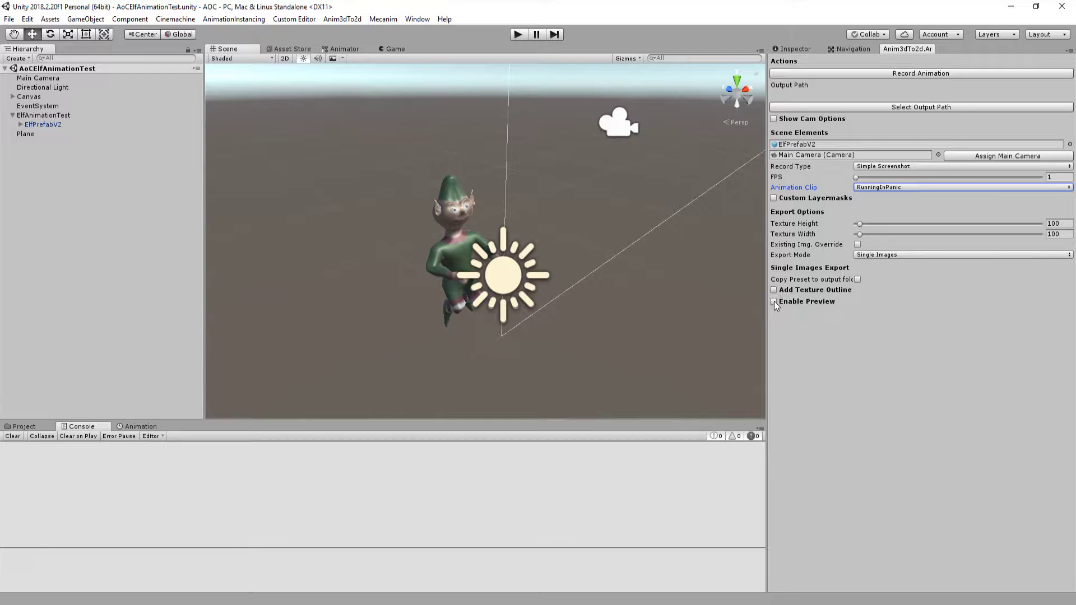
Enable Preview and Animation Preview, scrub normalized time to 0.31, and generate a preview image
{"action": "left_click", "coordinate": [774, 301]}
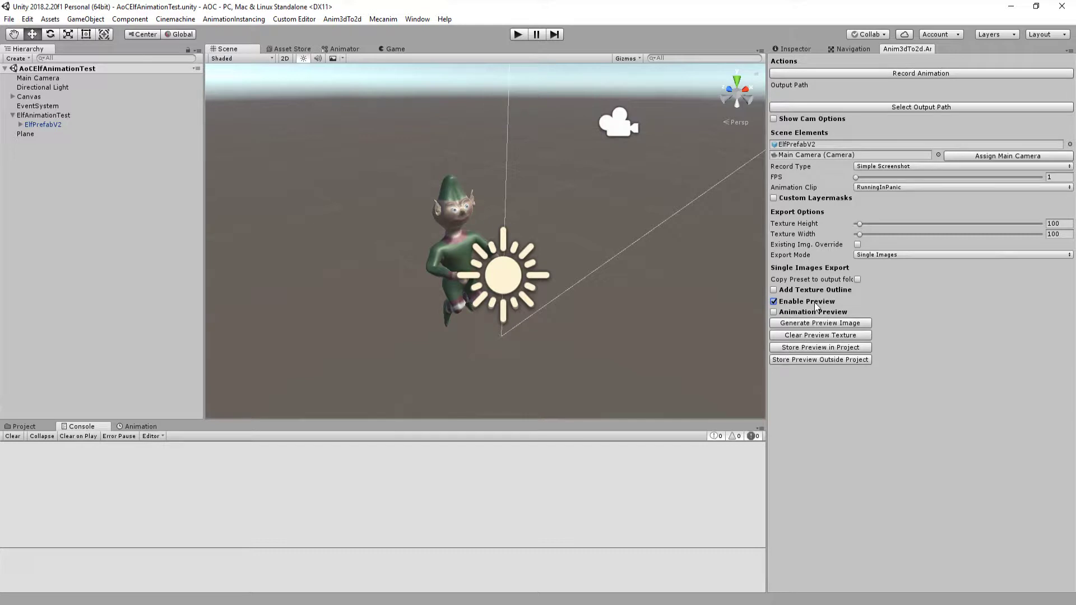
{"action": "left_click", "coordinate": [775, 313]}
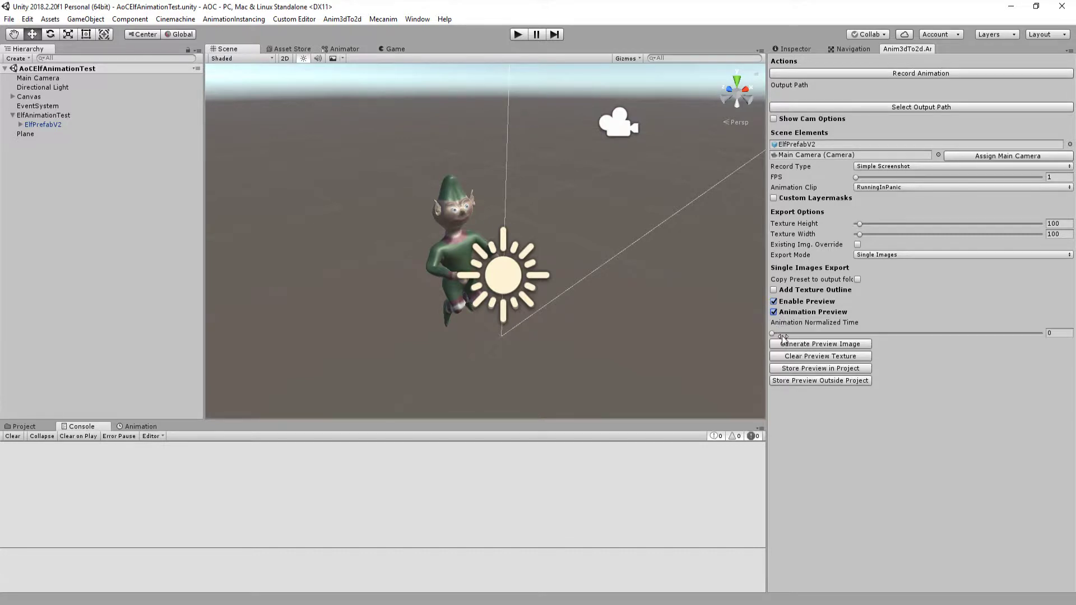
{"action": "mouse_move", "coordinate": [776, 333]}
{"action": "left_mouse_down"}
{"action": "mouse_move", "coordinate": [1001, 334]}
{"action": "mouse_move", "coordinate": [859, 331]}
{"action": "left_mouse_up"}
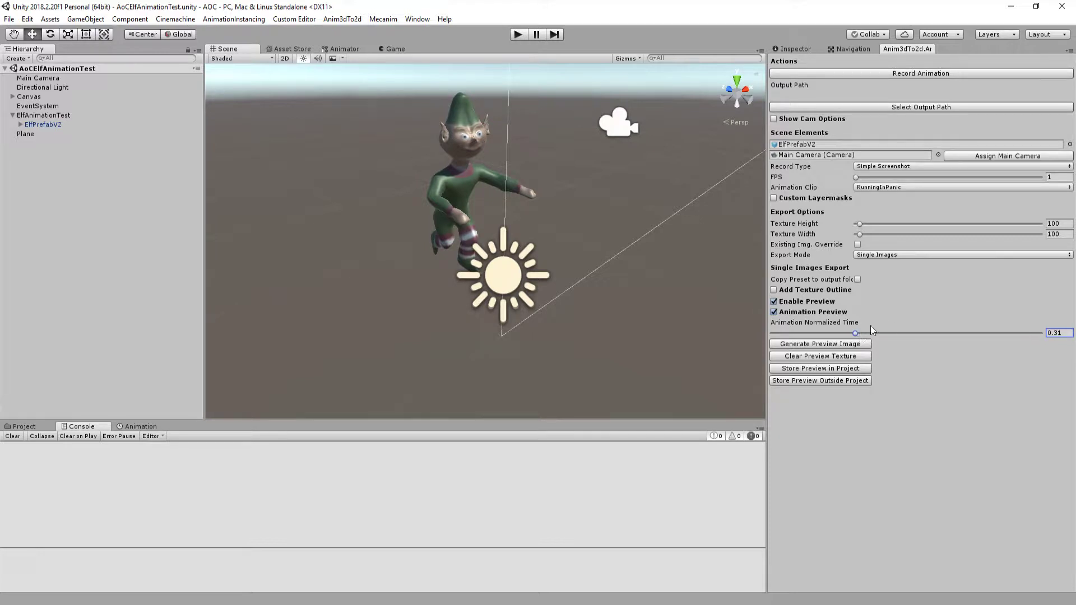
{"action": "left_click", "coordinate": [824, 345]}
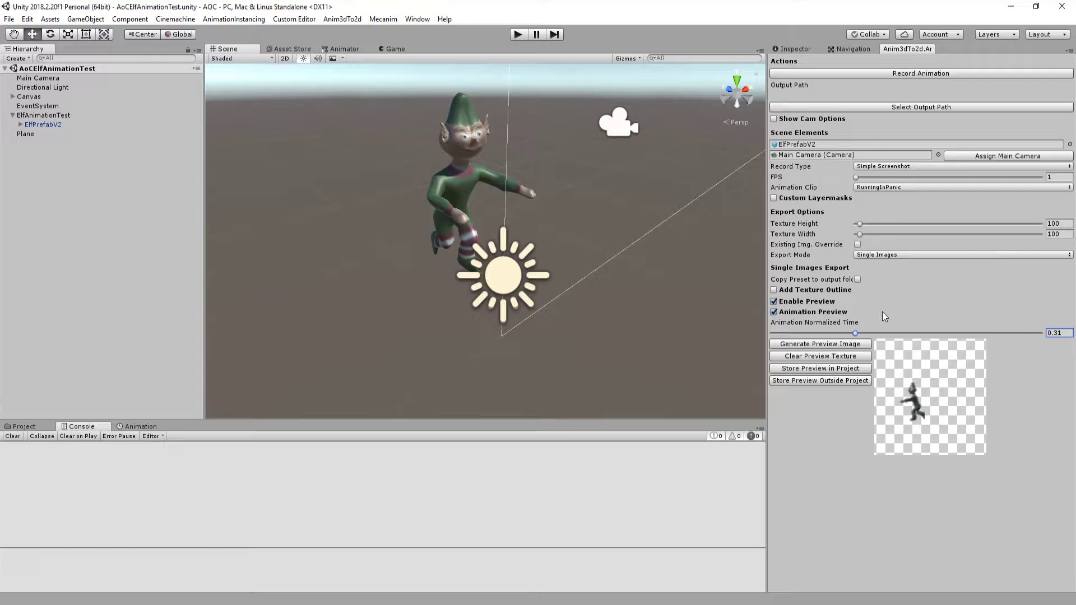
Turn on Show Cam Options and refocus the view on the running elf
{"action": "left_click", "coordinate": [788, 121]}
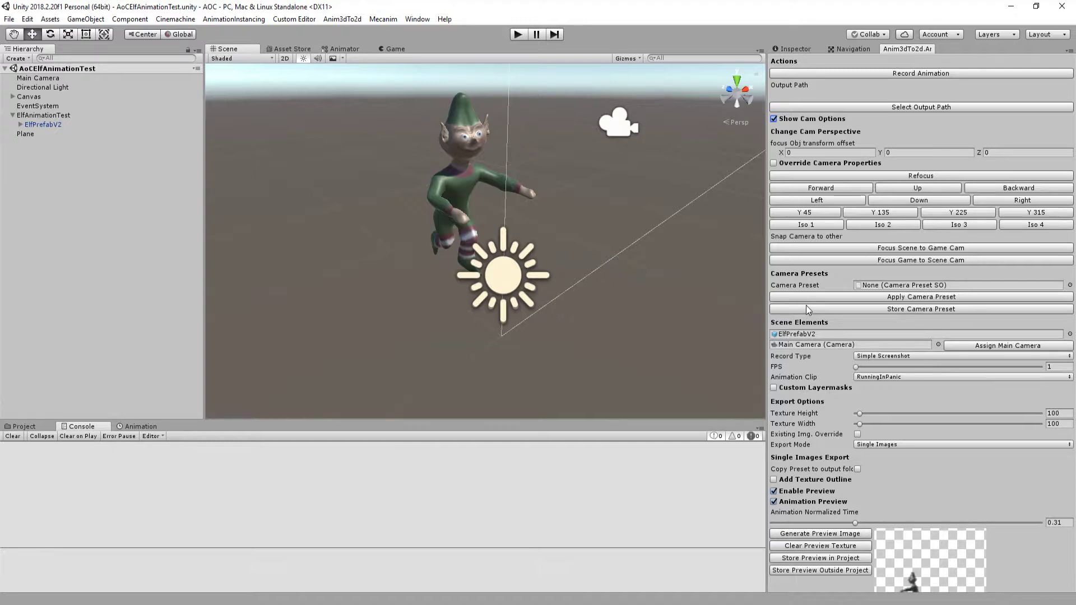
{"action": "left_click", "coordinate": [934, 174]}
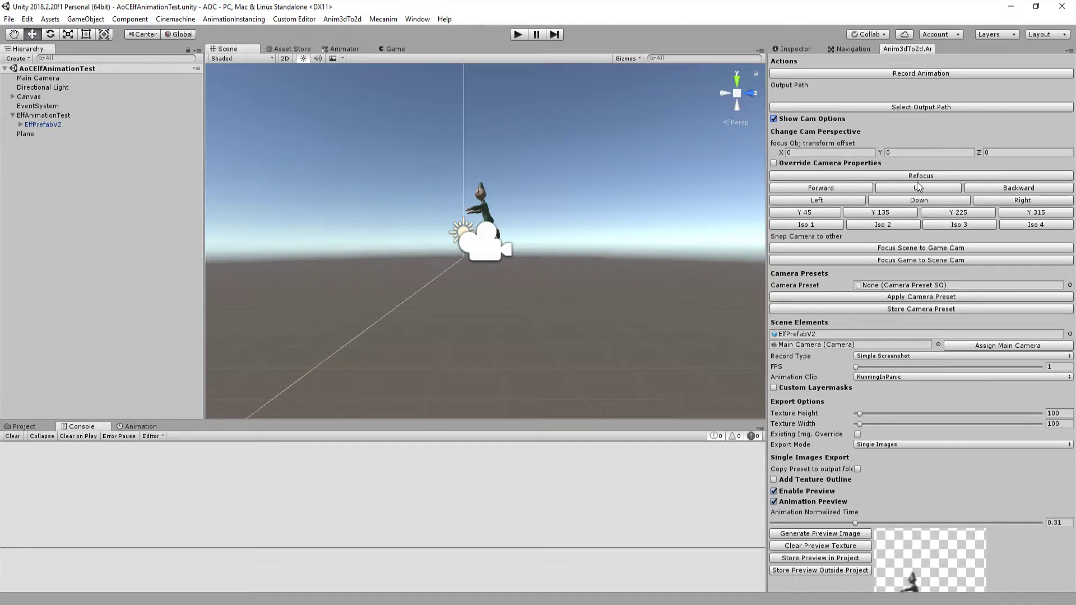
Select Main Camera and raise the focus offset Y through 1, 3, then 3.4, refocusing each time
{"action": "left_click", "coordinate": [54, 81]}
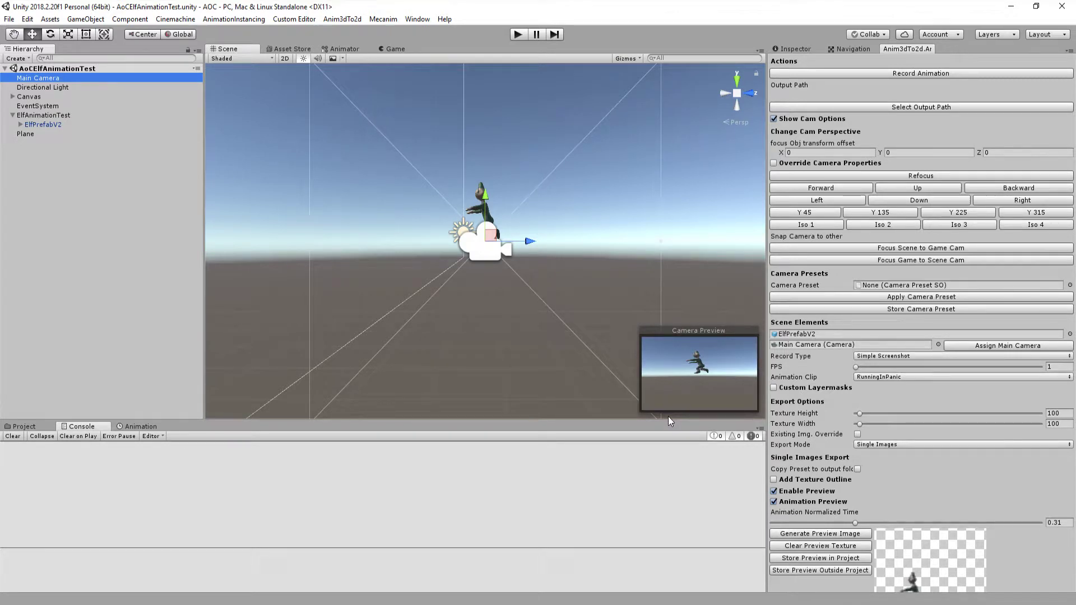
{"action": "left_click", "coordinate": [921, 152]}
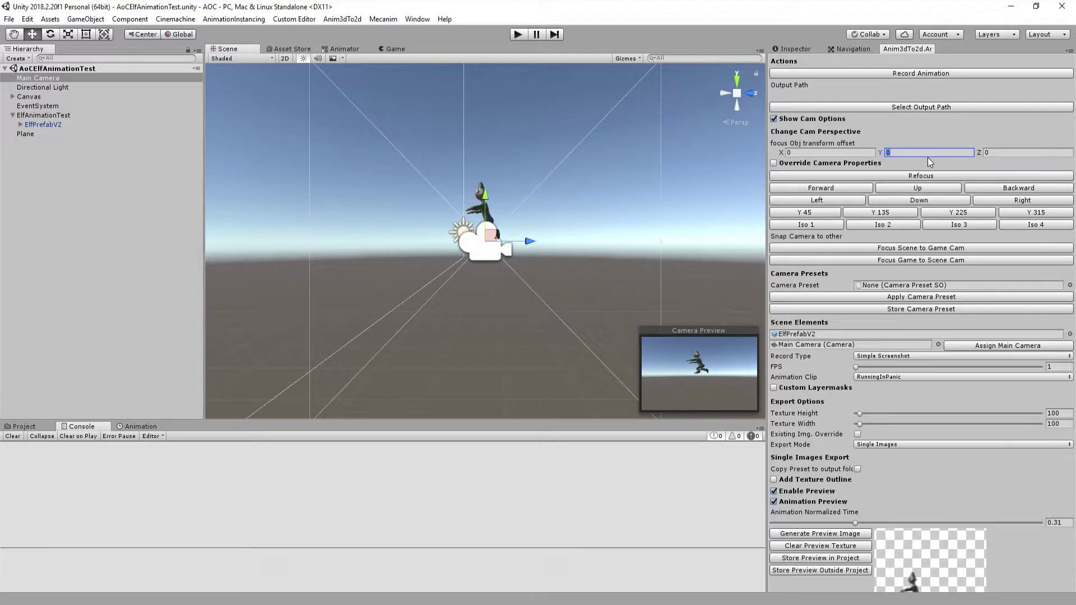
{"action": "type", "text": "1"}
{"action": "left_click", "coordinate": [933, 178]}
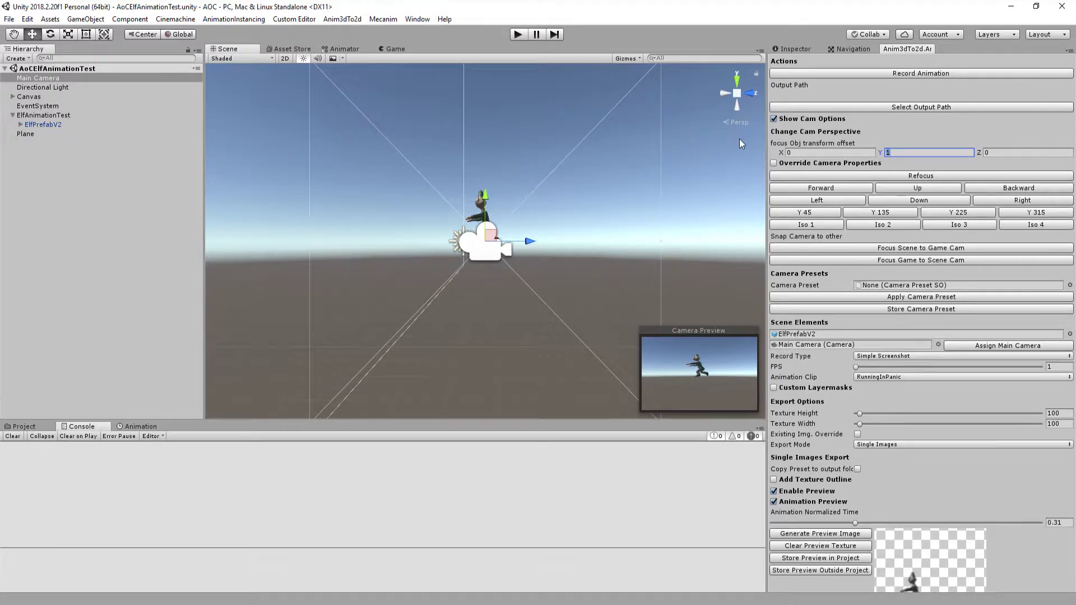
{"action": "type", "text": "3"}
{"action": "left_click", "coordinate": [894, 180]}
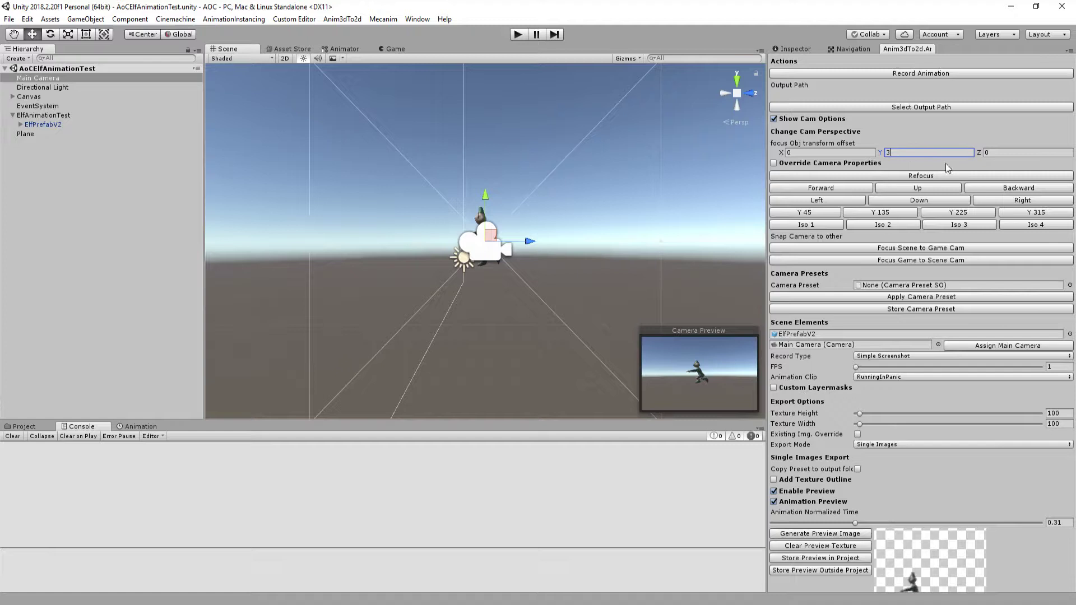
{"action": "type", "text": ".4"}
{"action": "left_click", "coordinate": [936, 176]}
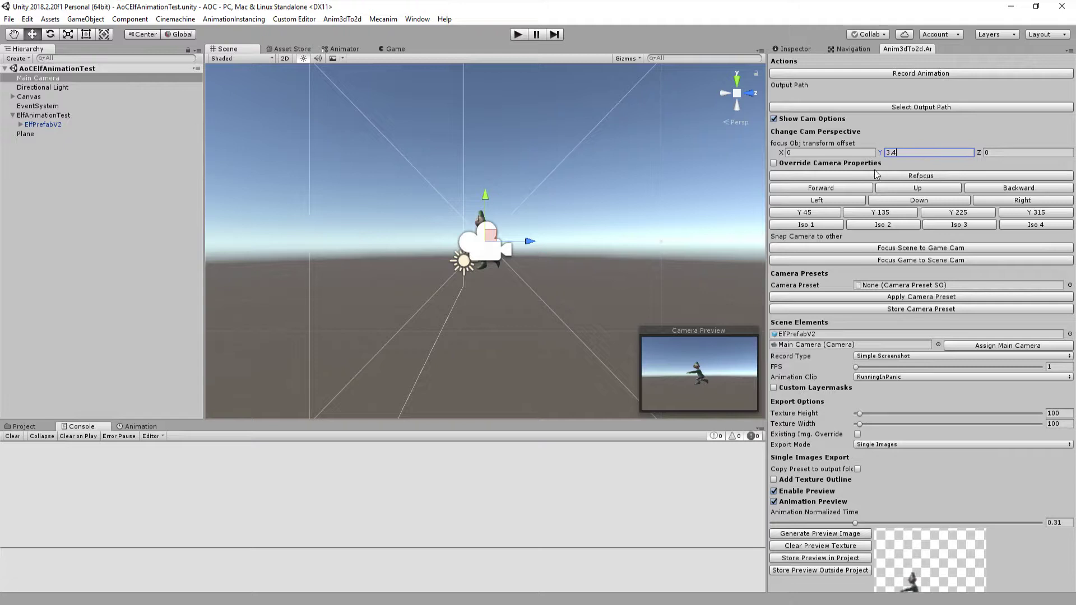
Enable Override Camera Properties and shorten the camera-to-object distance to about 8.4
{"action": "left_click", "coordinate": [773, 165]}
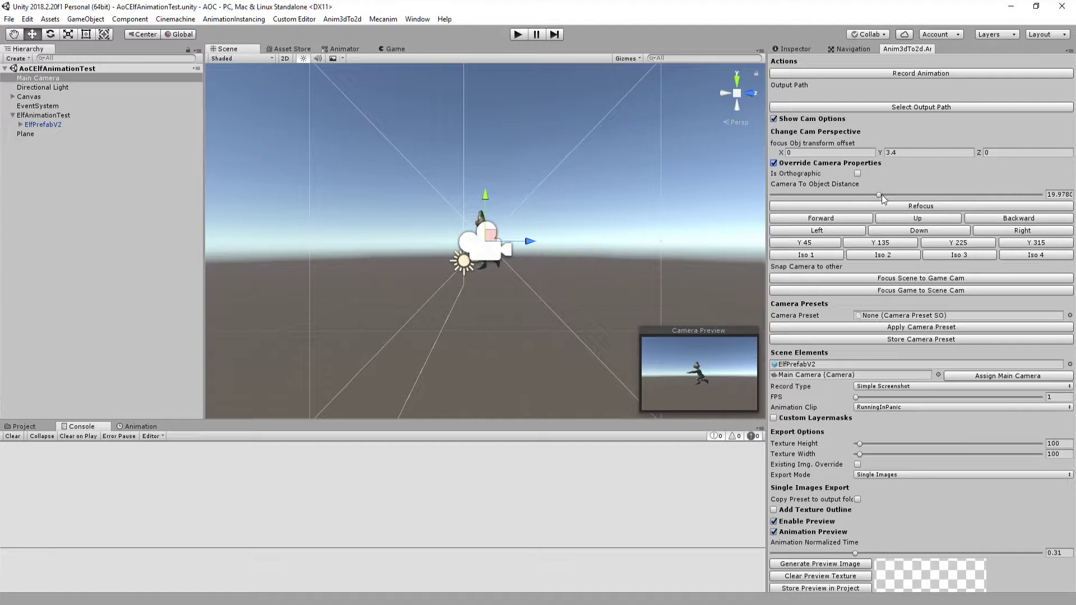
{"action": "mouse_move", "coordinate": [880, 196]}
{"action": "left_mouse_down"}
{"action": "mouse_move", "coordinate": [823, 204]}
{"action": "mouse_move", "coordinate": [830, 213]}
{"action": "left_mouse_up"}
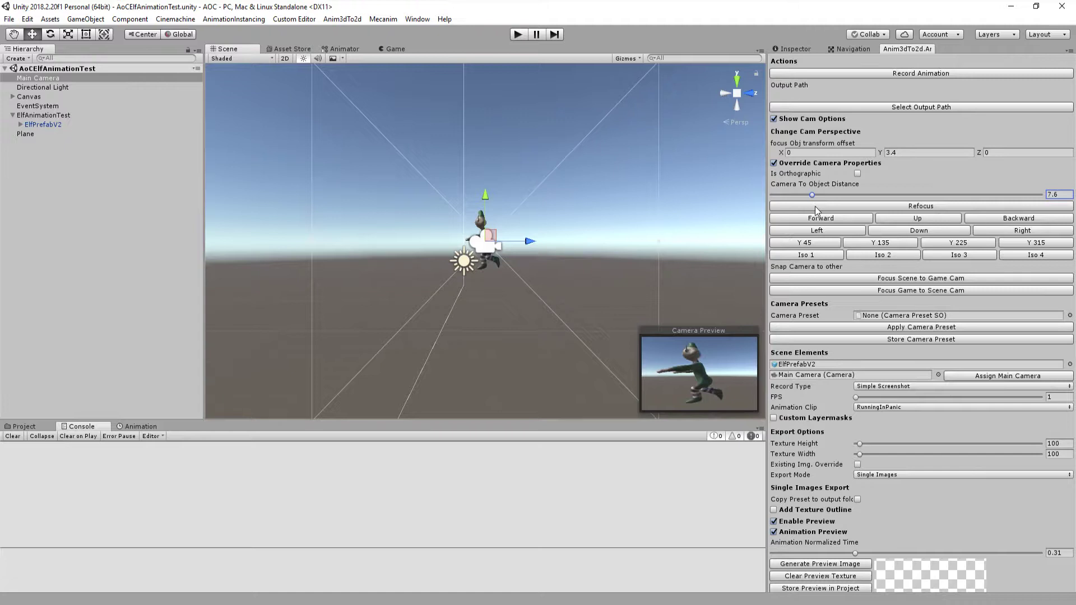
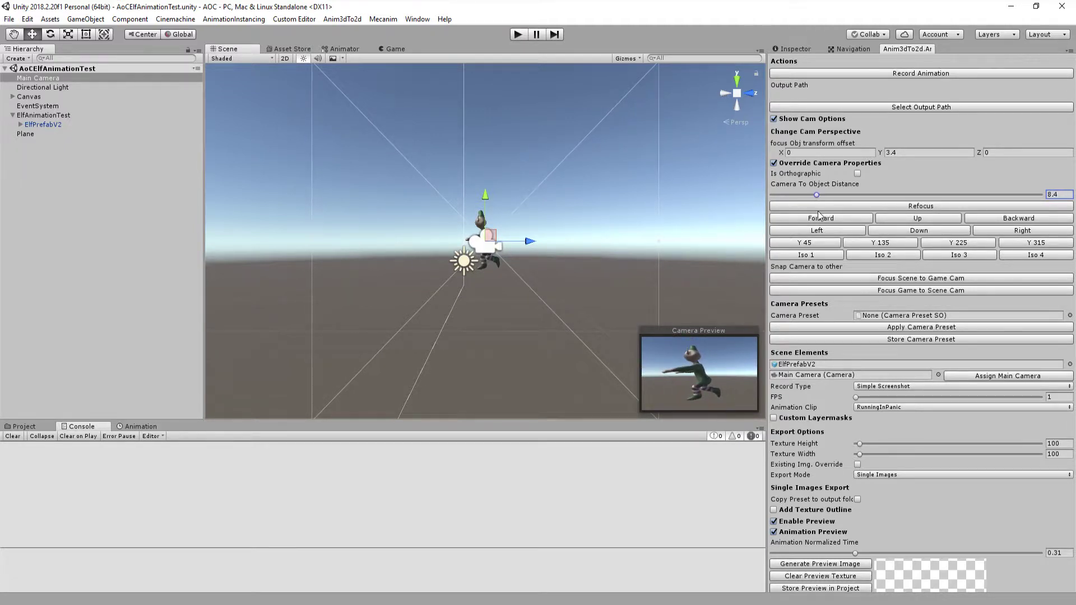
Move the capture camera back and make it orthographic with size about 4.8
{"action": "left_click_drag", "start_coordinate": [814, 212], "coordinate": [823, 219]}
{"action": "left_click", "coordinate": [857, 174]}
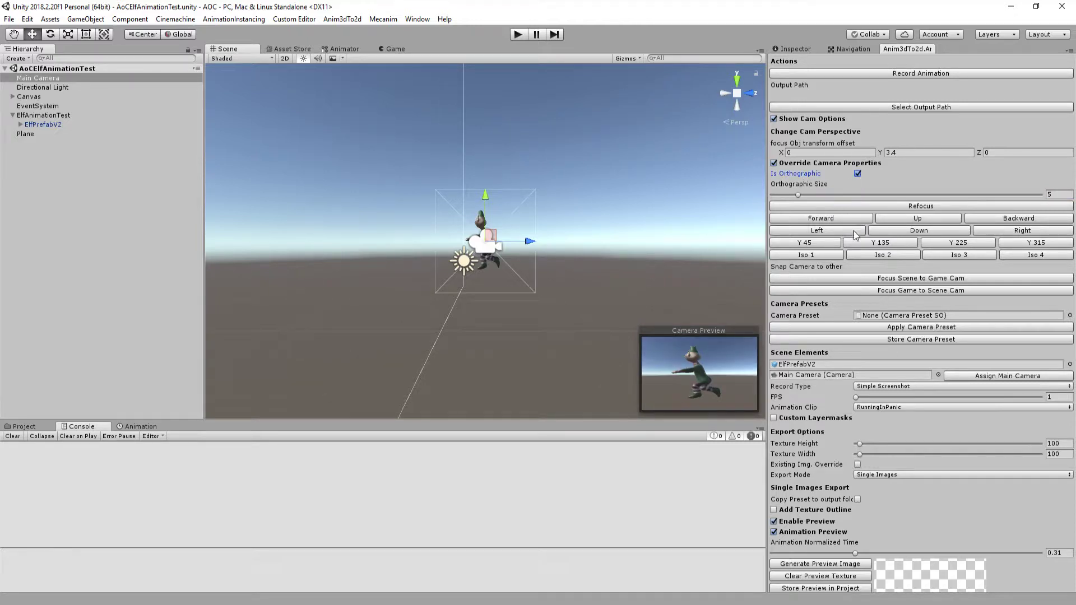
{"action": "left_click_drag", "start_coordinate": [833, 199], "coordinate": [797, 196]}
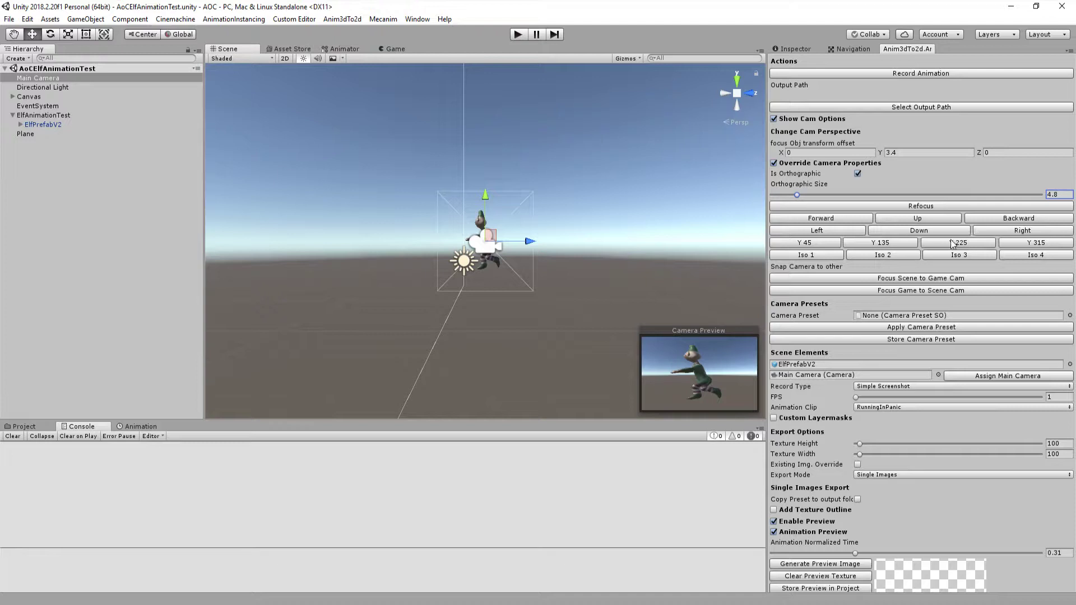
Step the camera through the Forward and Up presets, ending on the Iso 2 angle
{"action": "left_click", "coordinate": [850, 218]}
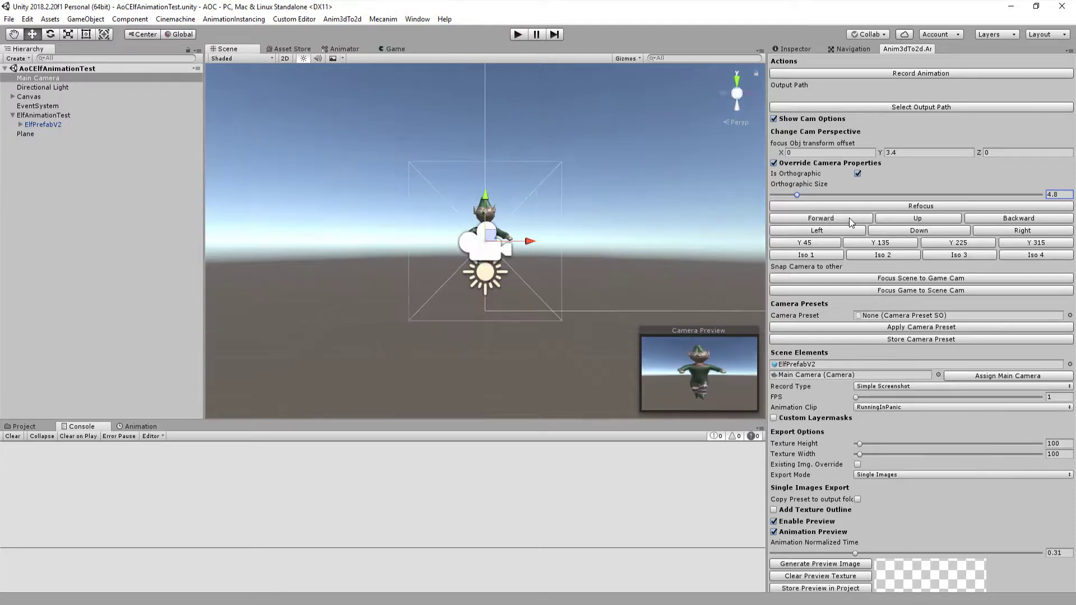
{"action": "left_click", "coordinate": [909, 223]}
{"action": "left_click", "coordinate": [910, 233]}
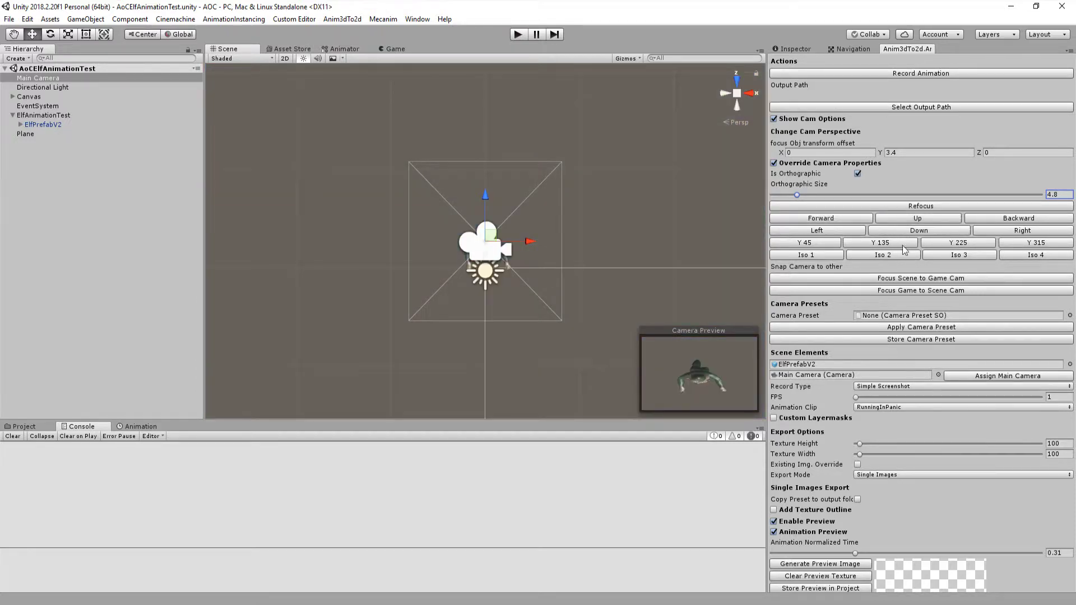
{"action": "left_click", "coordinate": [801, 258]}
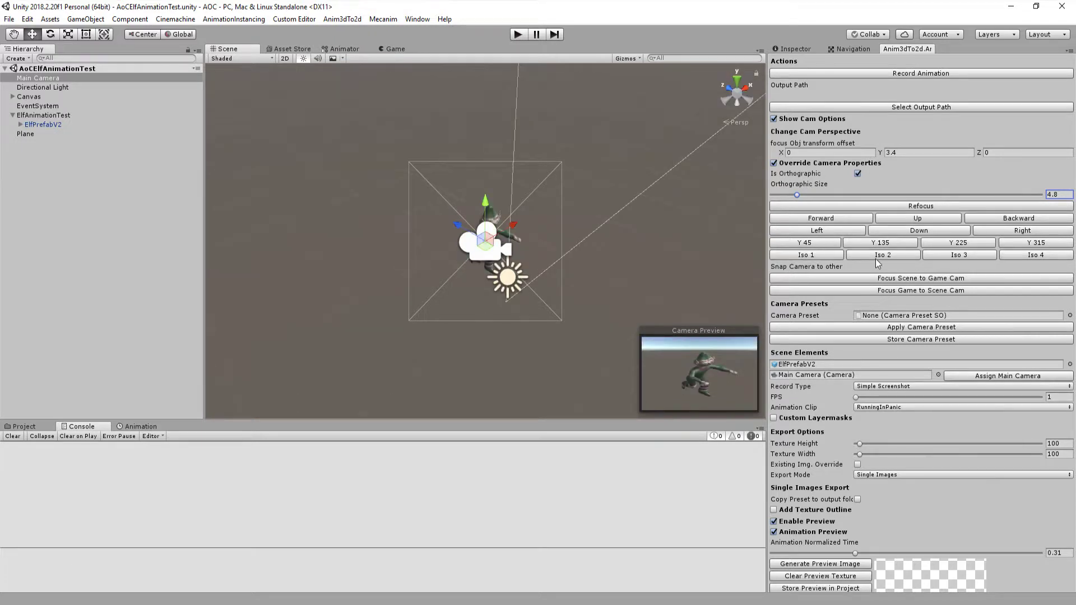
{"action": "left_click", "coordinate": [880, 258]}
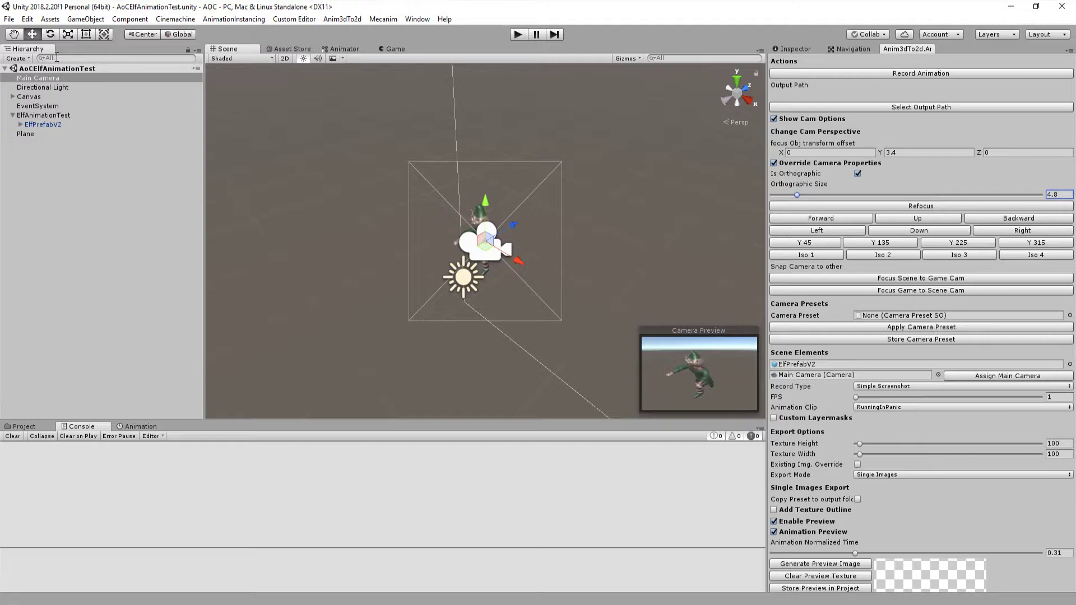
Rotate Main Camera by hand to roughly 43.6, -27.6, 12.4
{"action": "left_click", "coordinate": [790, 50]}
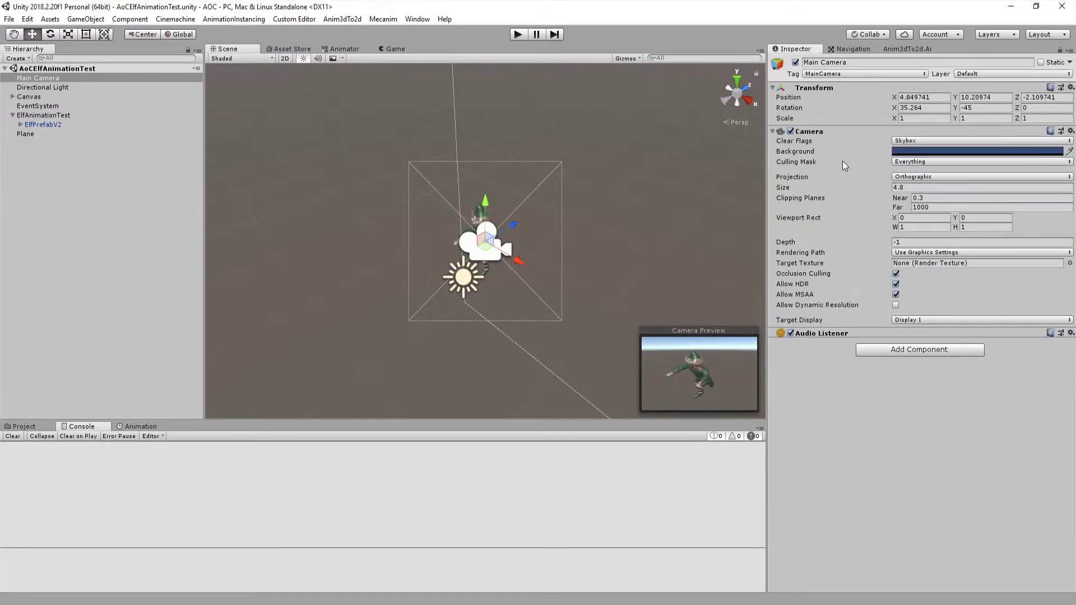
{"action": "key", "text": "e"}
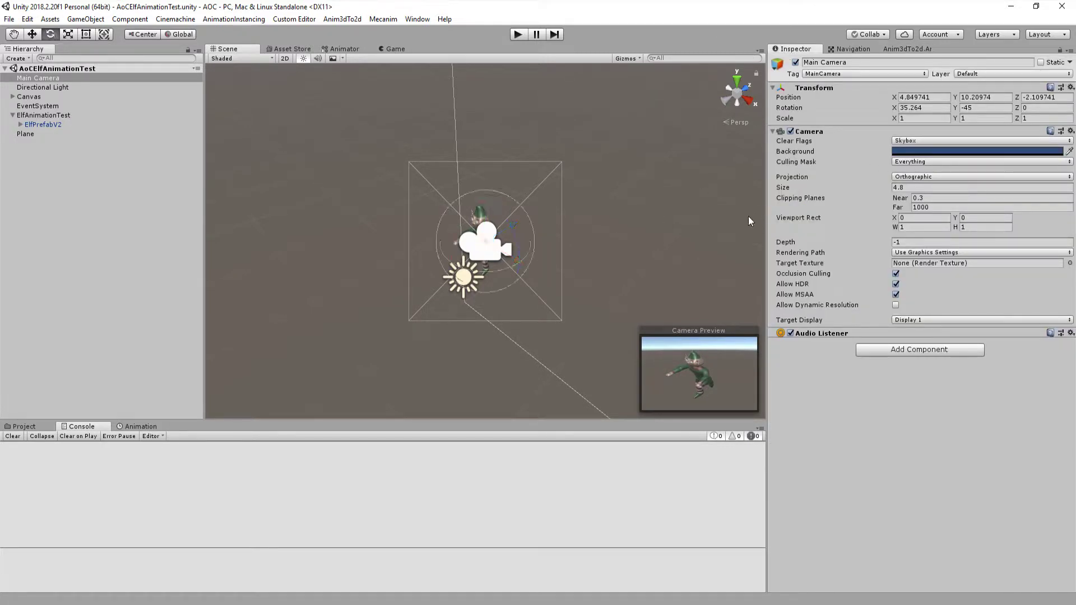
{"action": "left_click_drag", "start_coordinate": [527, 252], "coordinate": [489, 206]}
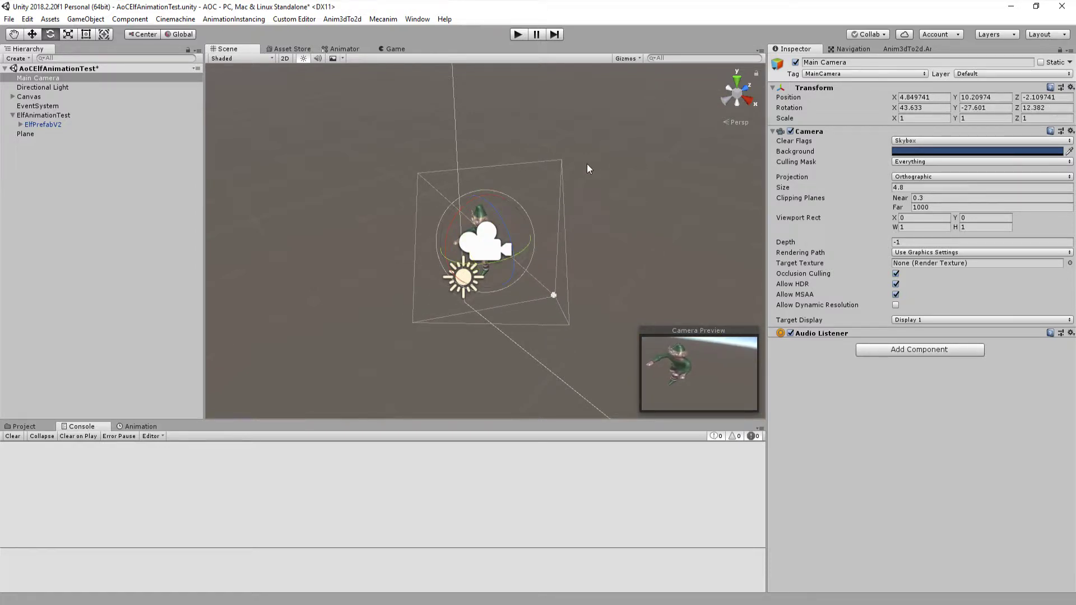
{"action": "left_click", "coordinate": [912, 51]}
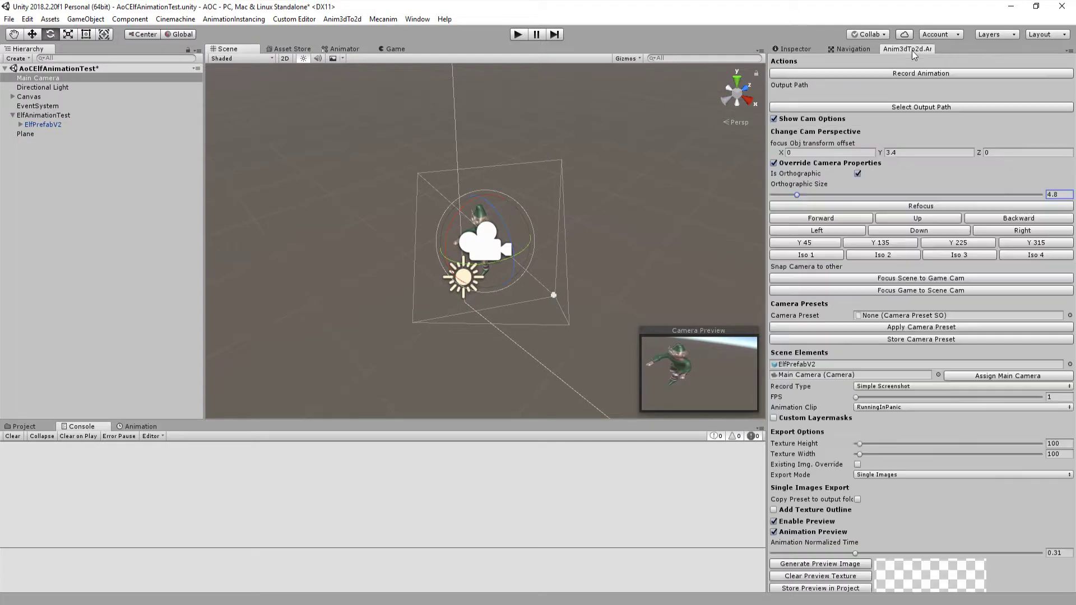
Refocus the camera on the elf and try the Iso 1–4 presets before settling on one
{"action": "left_click", "coordinate": [881, 202]}
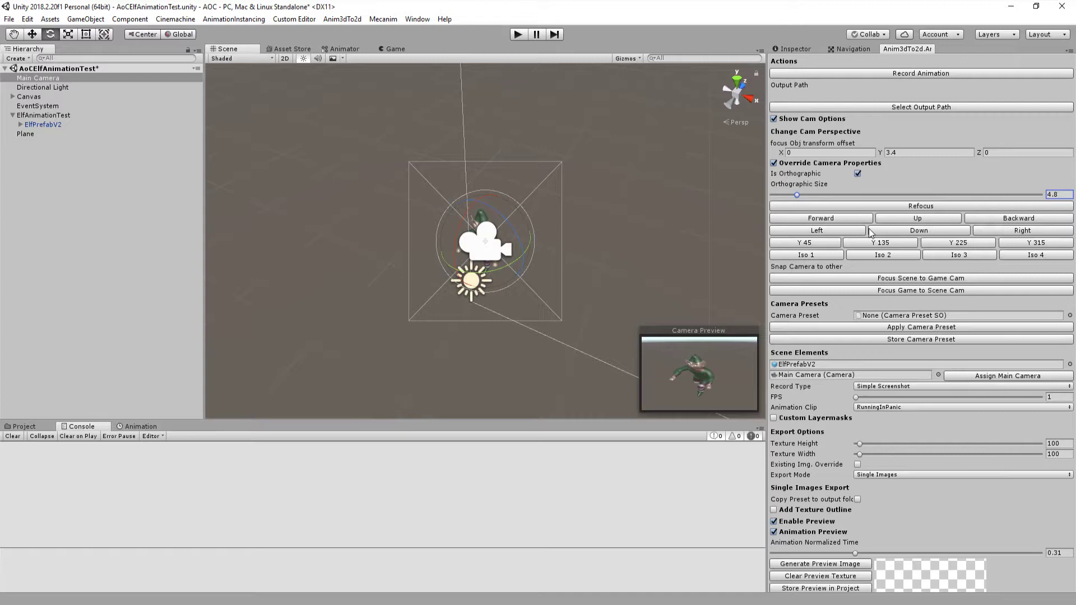
{"action": "left_click", "coordinate": [874, 257]}
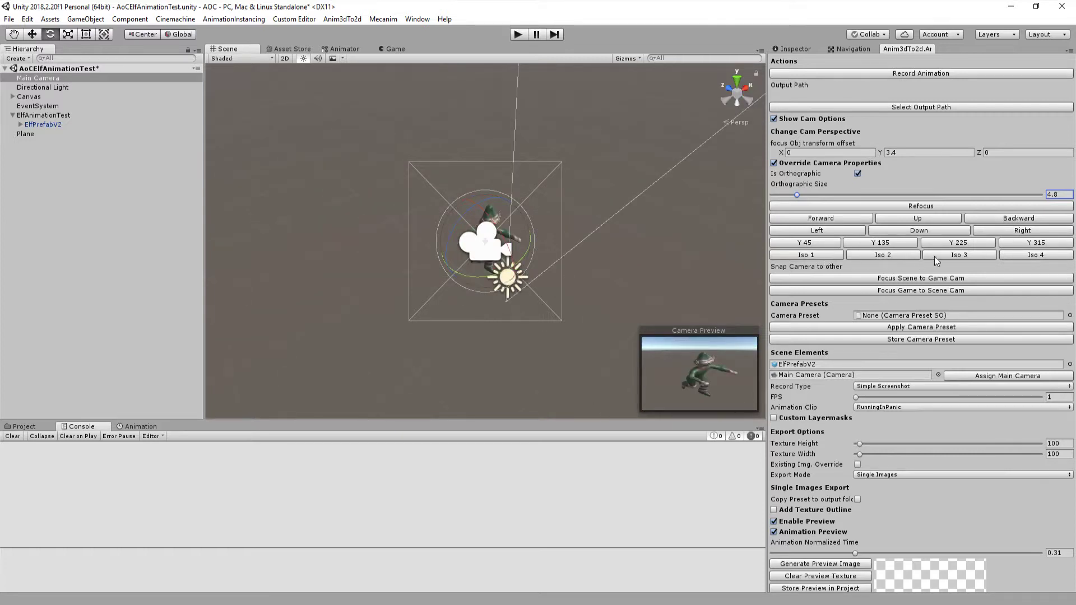
{"action": "left_click", "coordinate": [934, 256]}
{"action": "left_click", "coordinate": [1031, 257]}
{"action": "left_click", "coordinate": [853, 256]}
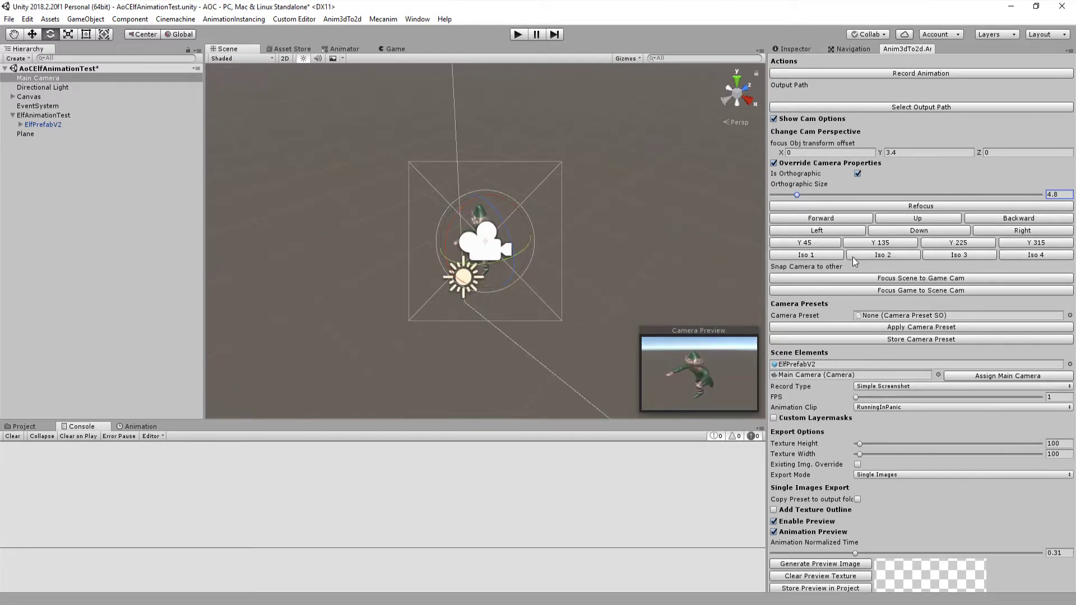
{"action": "left_click", "coordinate": [816, 257]}
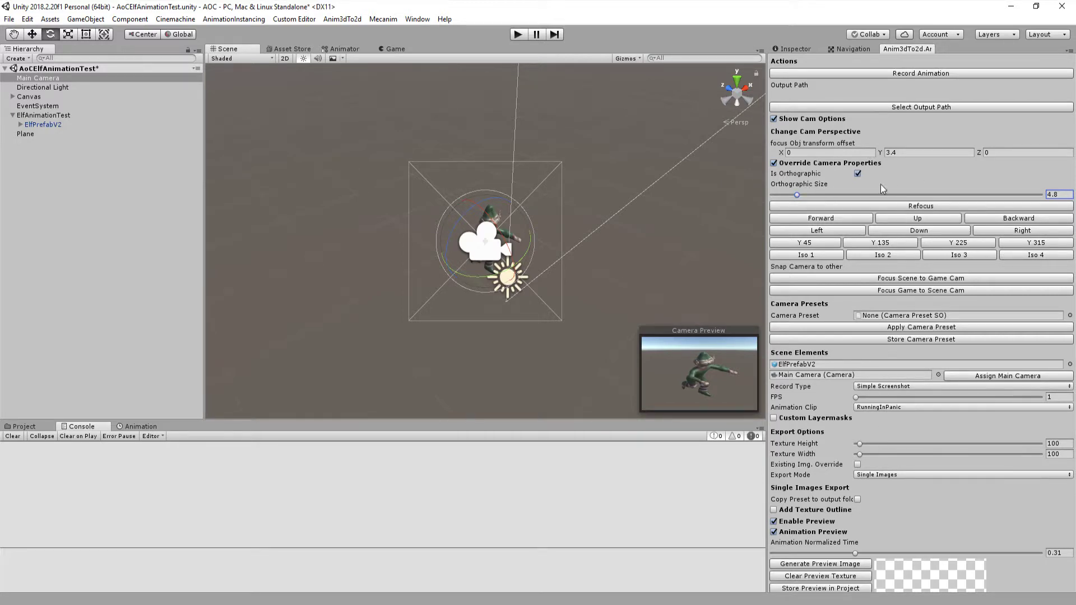
Toggle Override Camera Properties off and on, hide the camera options, and generate a preview
{"action": "left_click", "coordinate": [774, 163]}
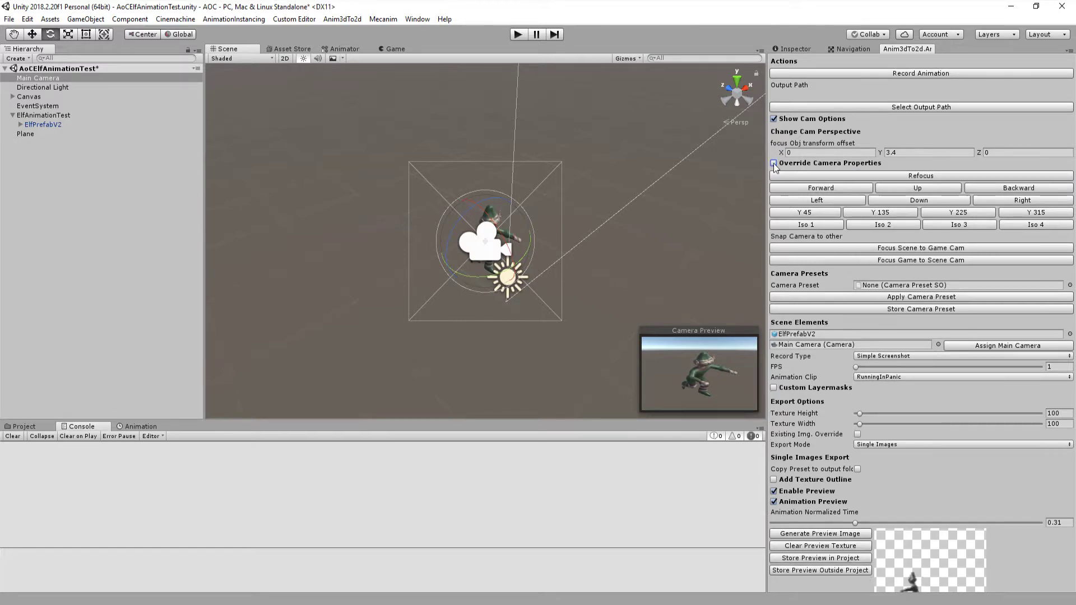
{"action": "left_click", "coordinate": [773, 163]}
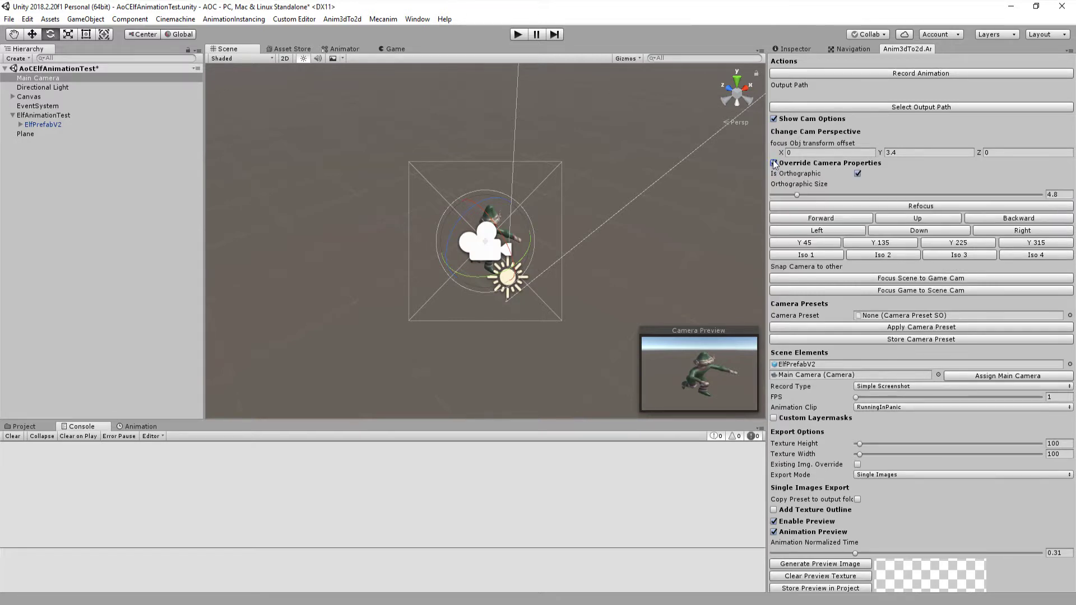
{"action": "left_click", "coordinate": [774, 119]}
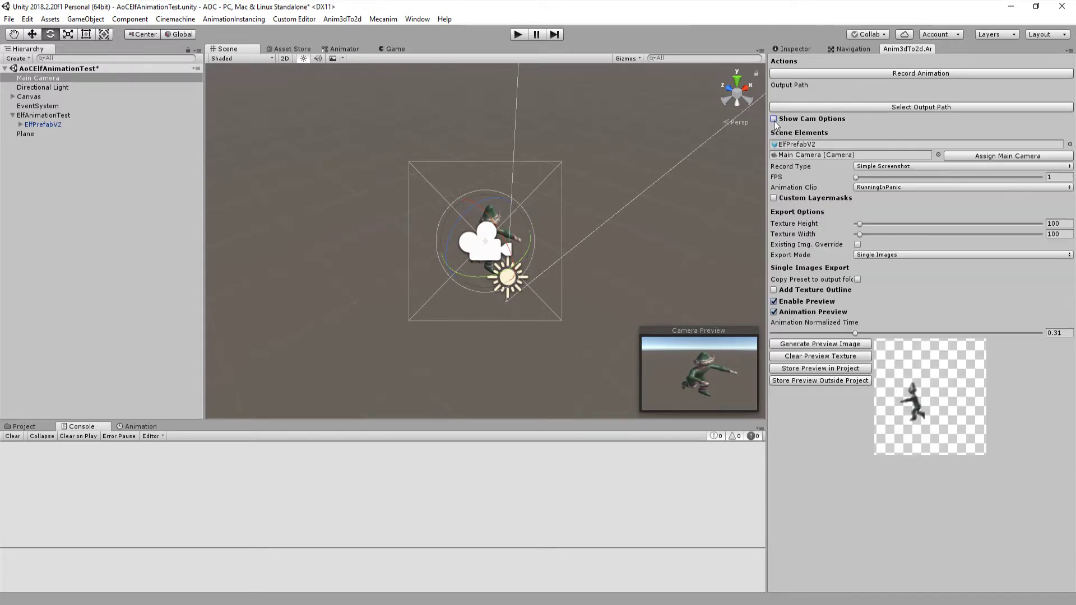
{"action": "left_click", "coordinate": [830, 345]}
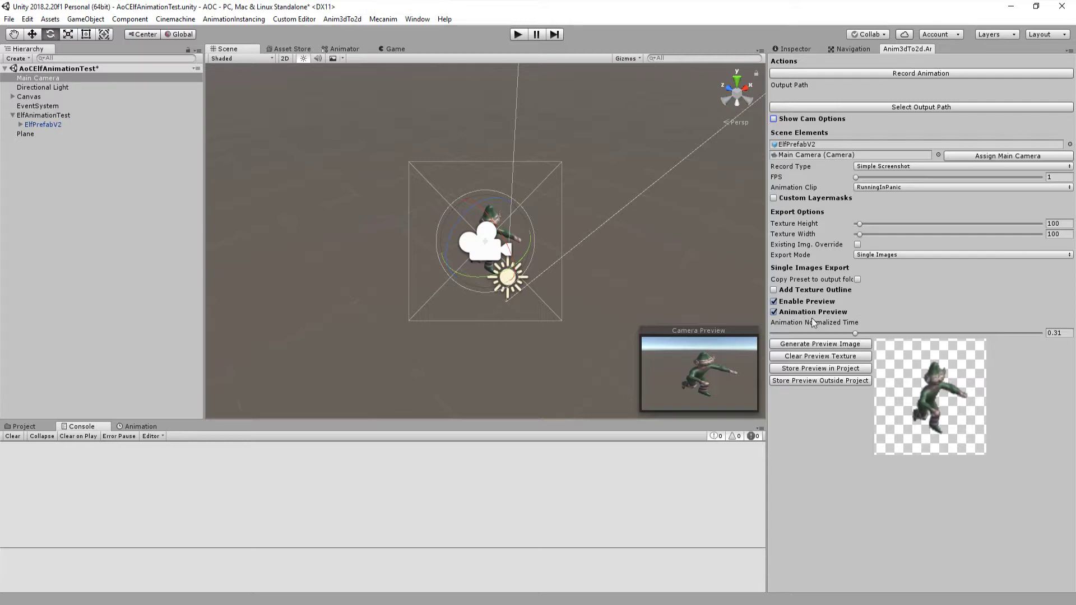
Enable Add Texture Outline and regenerate the elf preview with the outline
{"action": "left_click", "coordinate": [773, 290]}
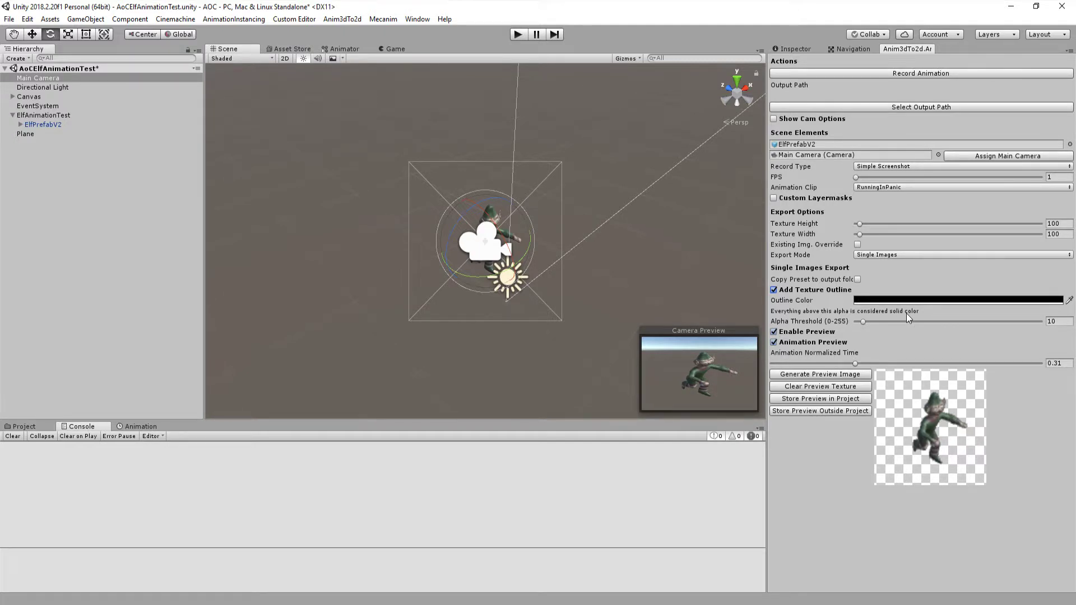
{"action": "left_click", "coordinate": [841, 376]}
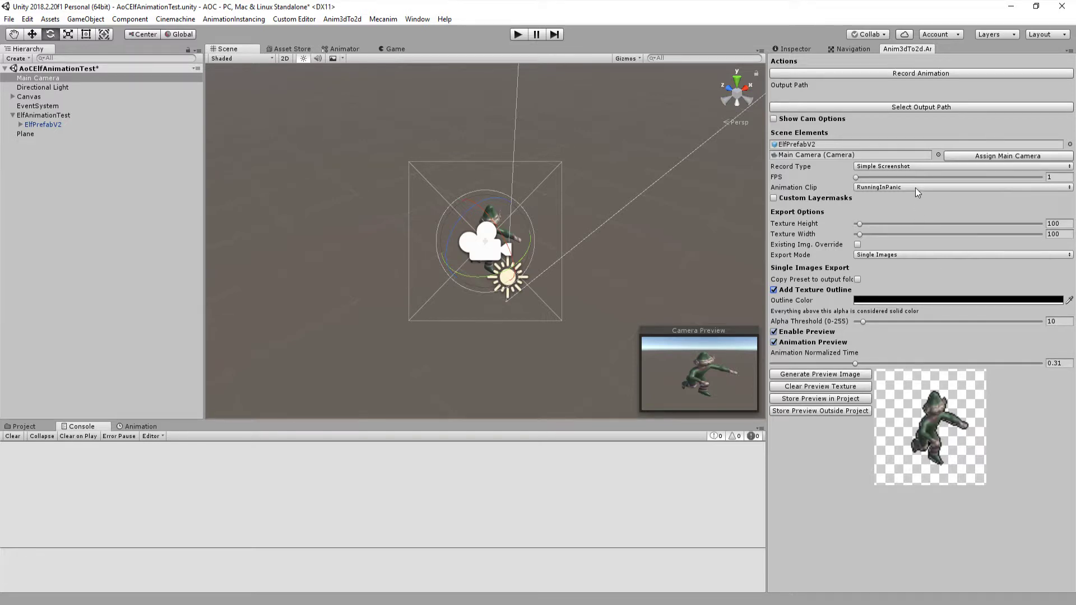
Change Record Type from Simple Screenshot to Animator
{"action": "left_click", "coordinate": [910, 167]}
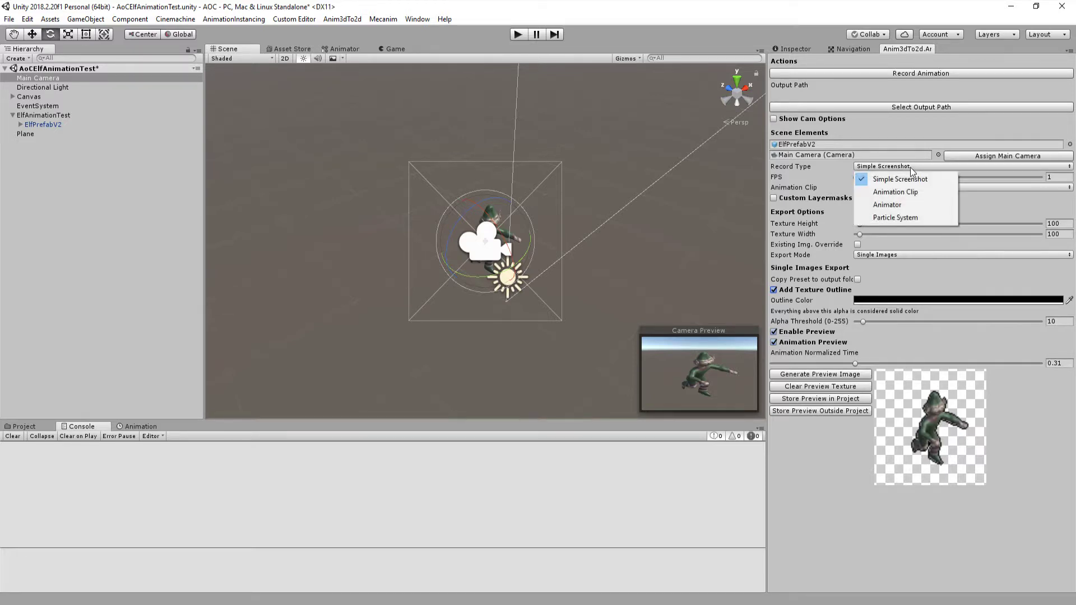
{"action": "left_click", "coordinate": [899, 206]}
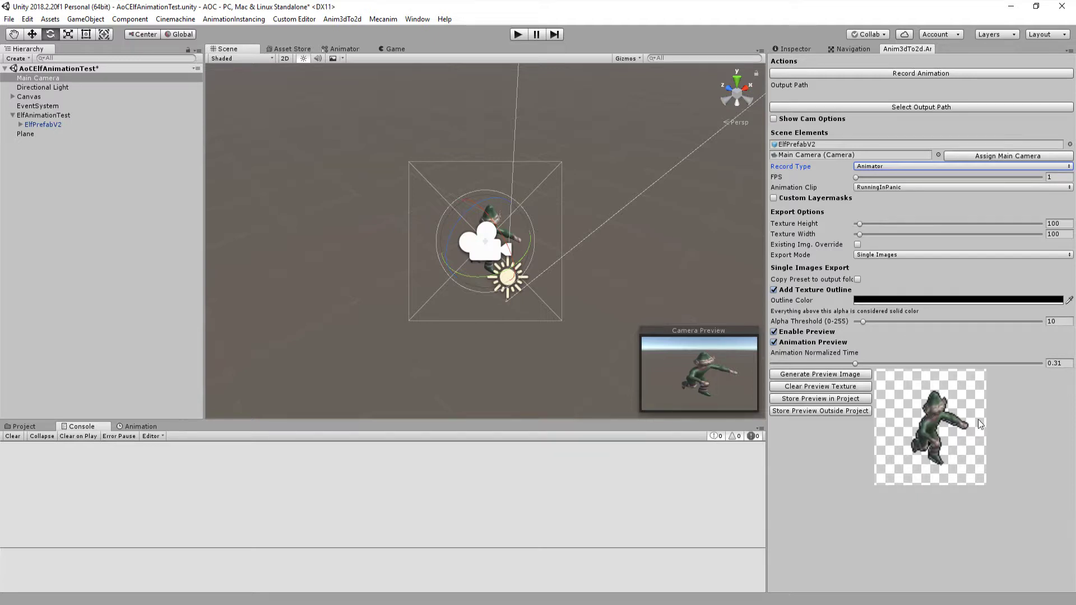
Set Export Mode to Sprite Sheet, then clear and regenerate the preview
{"action": "left_click", "coordinate": [1058, 224]}
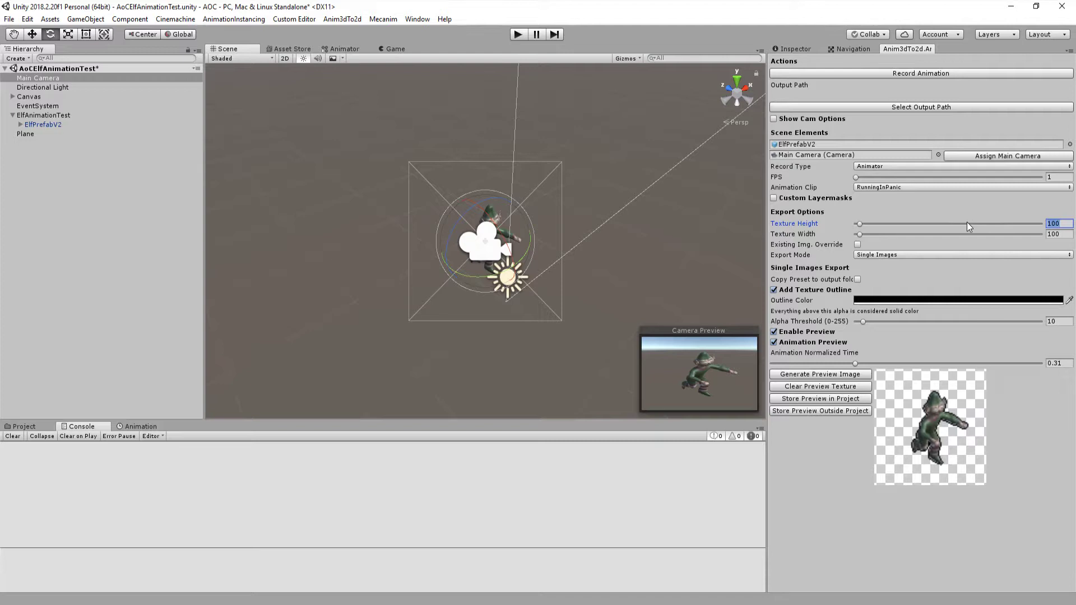
{"action": "type", "text": "80"}
{"action": "key", "text": "Tab"}
{"action": "type", "text": "80"}
{"action": "left_click", "coordinate": [888, 252]}
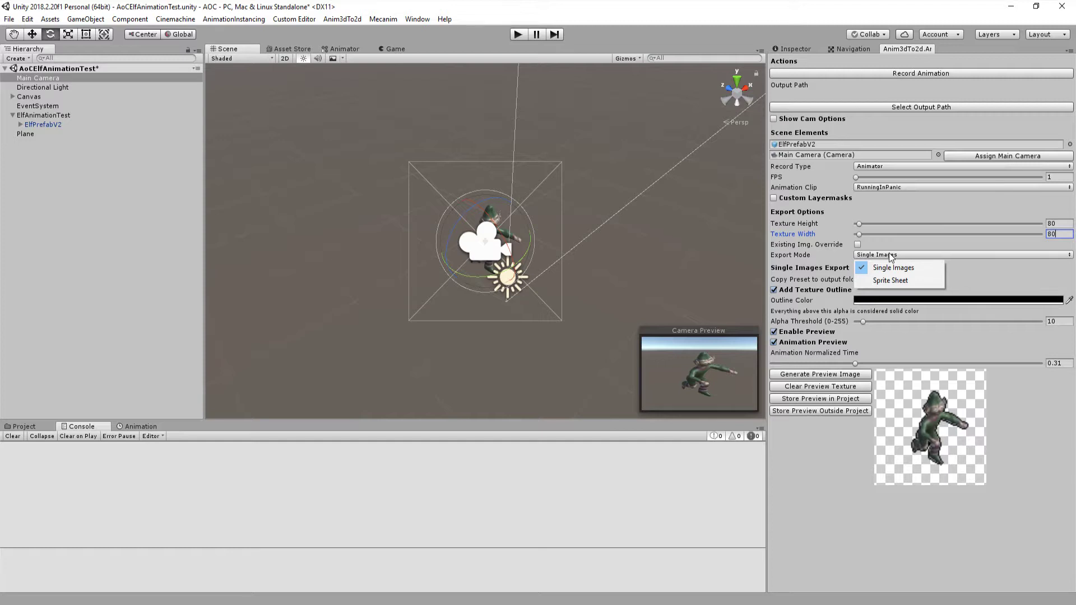
{"action": "left_click", "coordinate": [894, 281]}
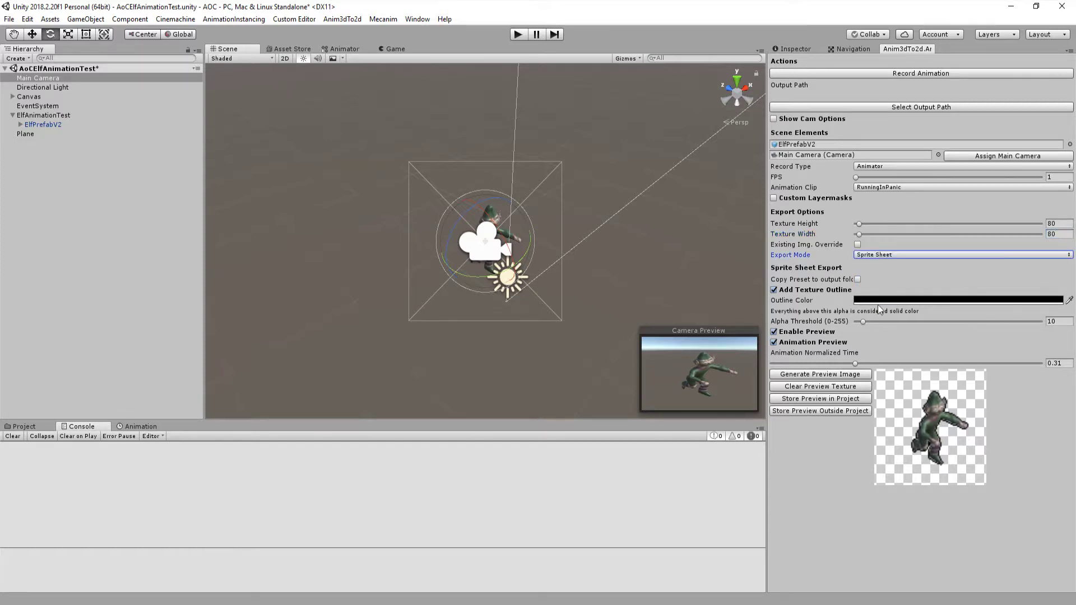
{"action": "left_click", "coordinate": [834, 387]}
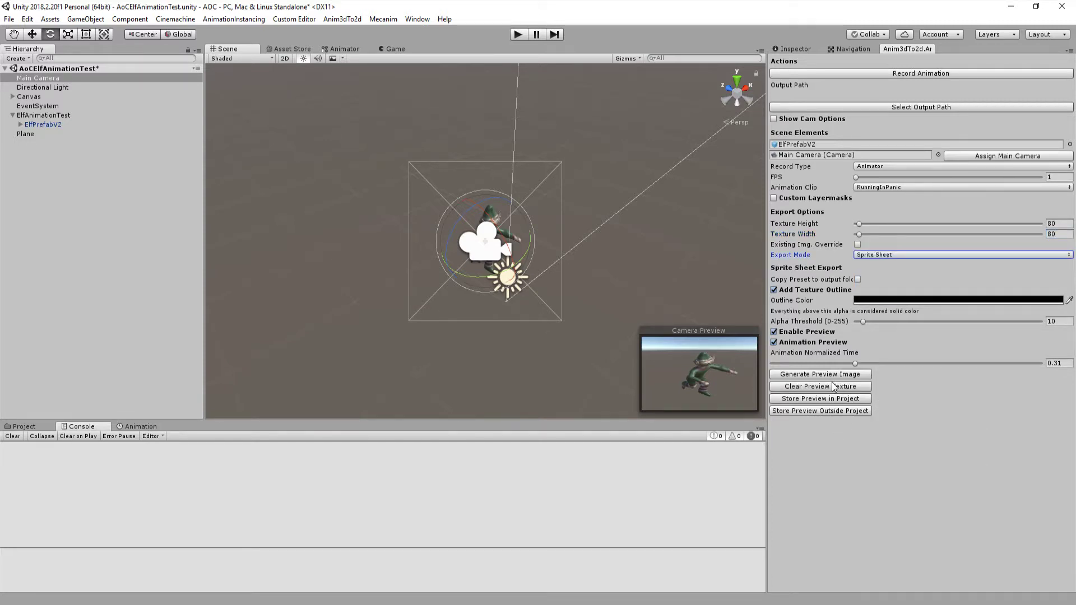
{"action": "left_click", "coordinate": [830, 376]}
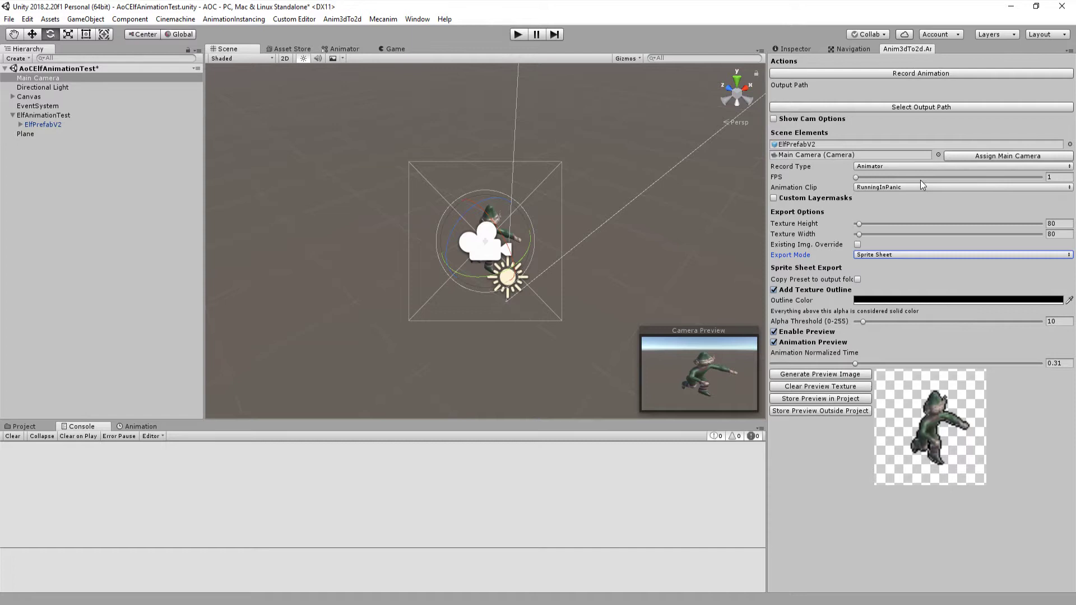
Set texture height and width to 120 and regenerate the elf preview
{"action": "left_click", "coordinate": [1051, 225]}
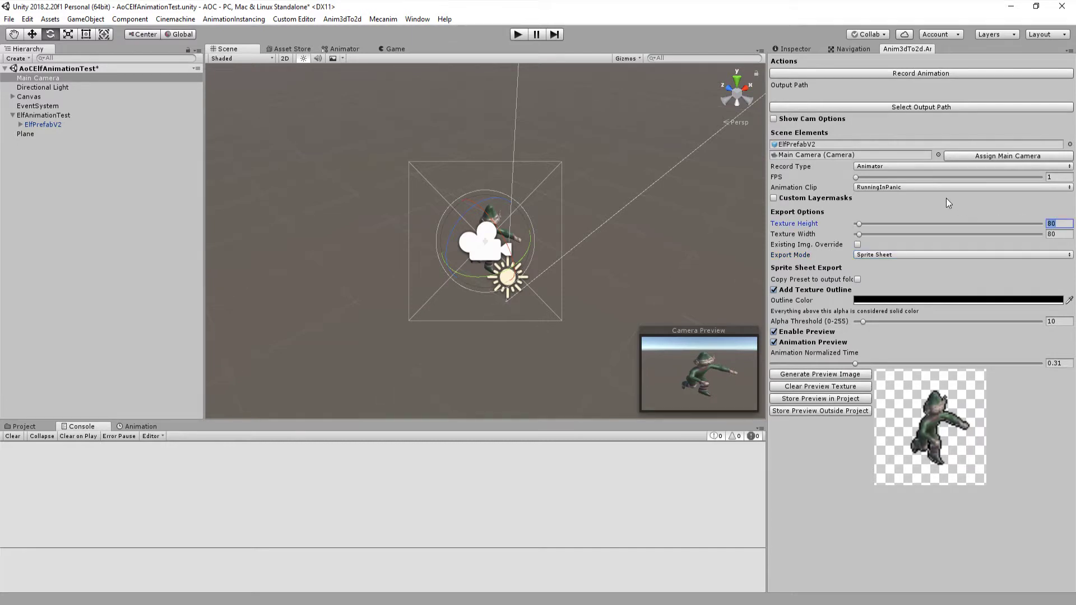
{"action": "type", "text": "120"}
{"action": "key", "text": "Tab"}
{"action": "type", "text": "120"}
{"action": "left_click", "coordinate": [809, 375]}
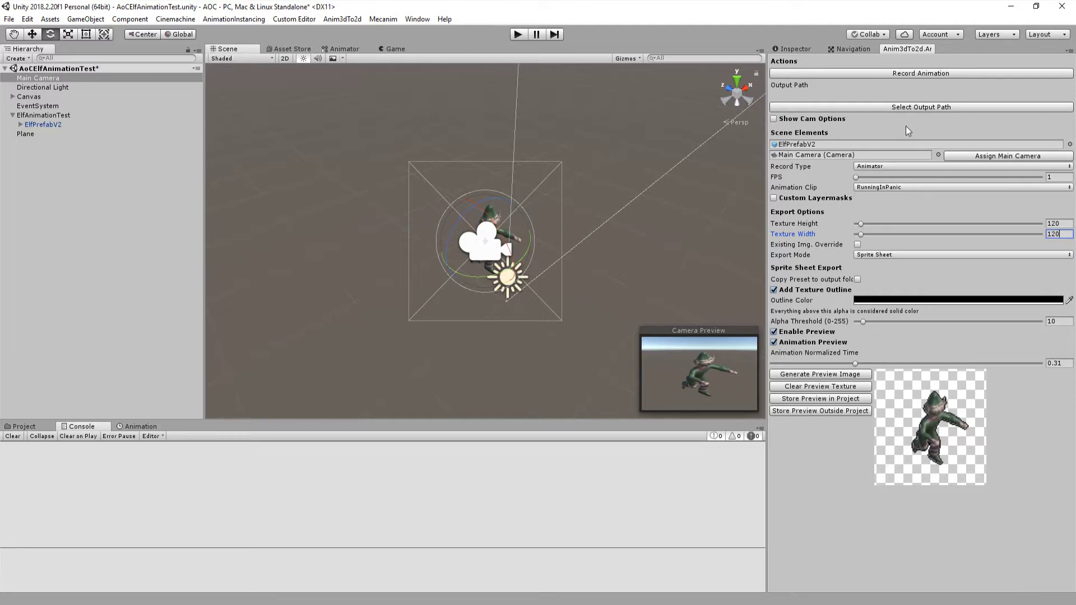
Set the output path to the StreamingAssets/Anim3dTo2dOutput folder
{"action": "left_click", "coordinate": [896, 109]}
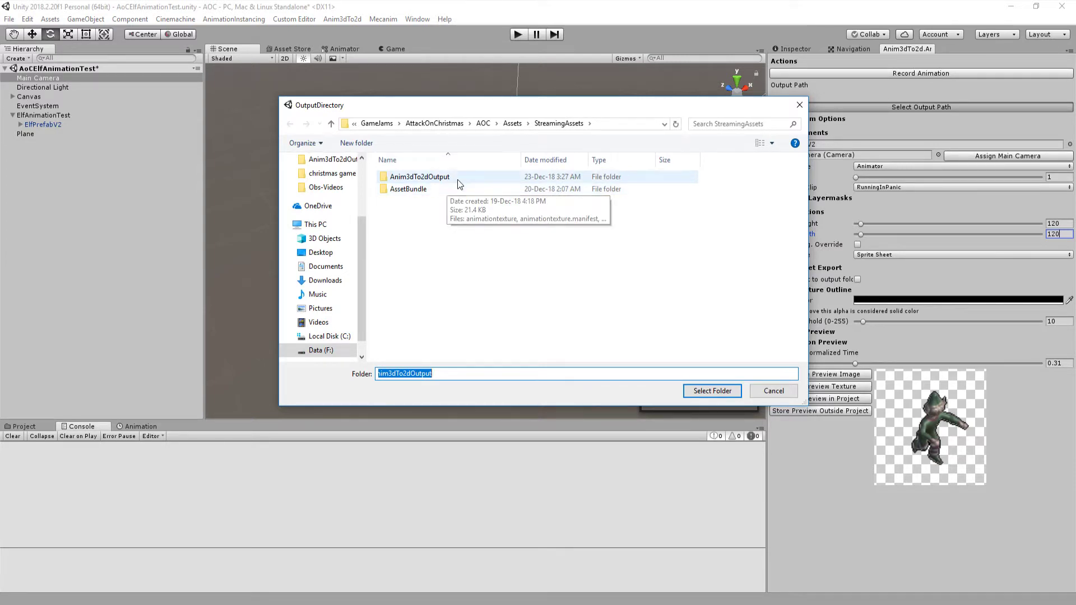
{"action": "double_click", "coordinate": [453, 178]}
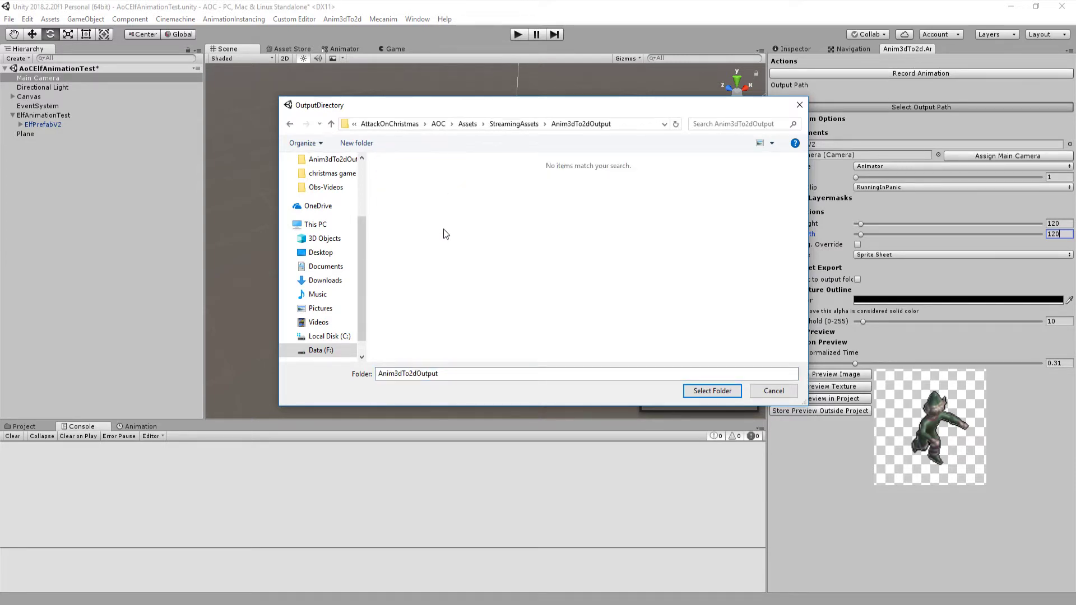
{"action": "left_click", "coordinate": [696, 390]}
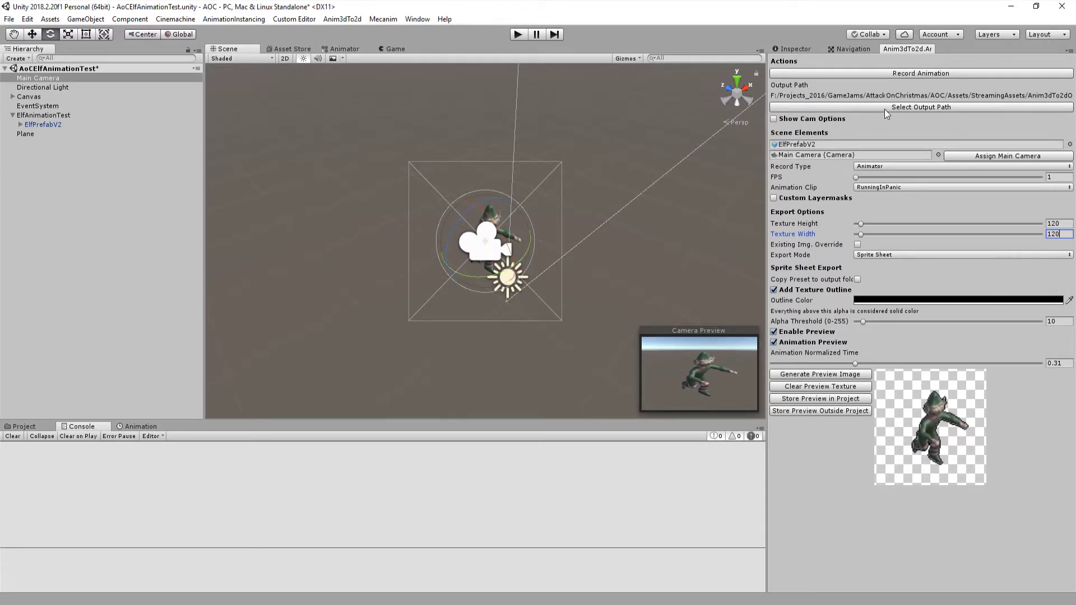
Record the RunningInPanic animation and dismiss the Finished dialog
{"action": "left_click", "coordinate": [879, 74]}
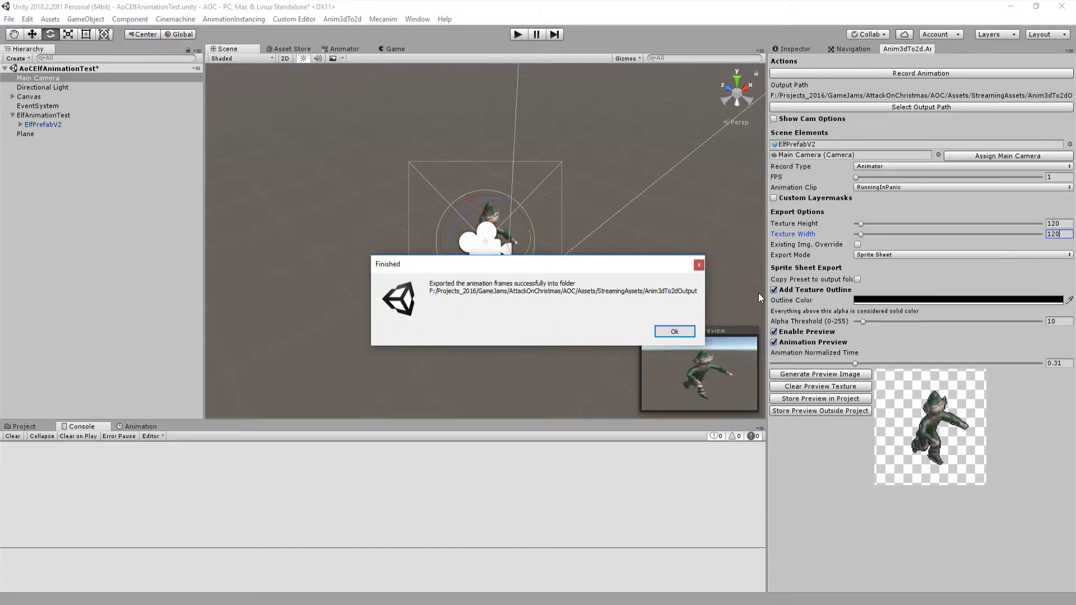
{"action": "left_click", "coordinate": [674, 331]}
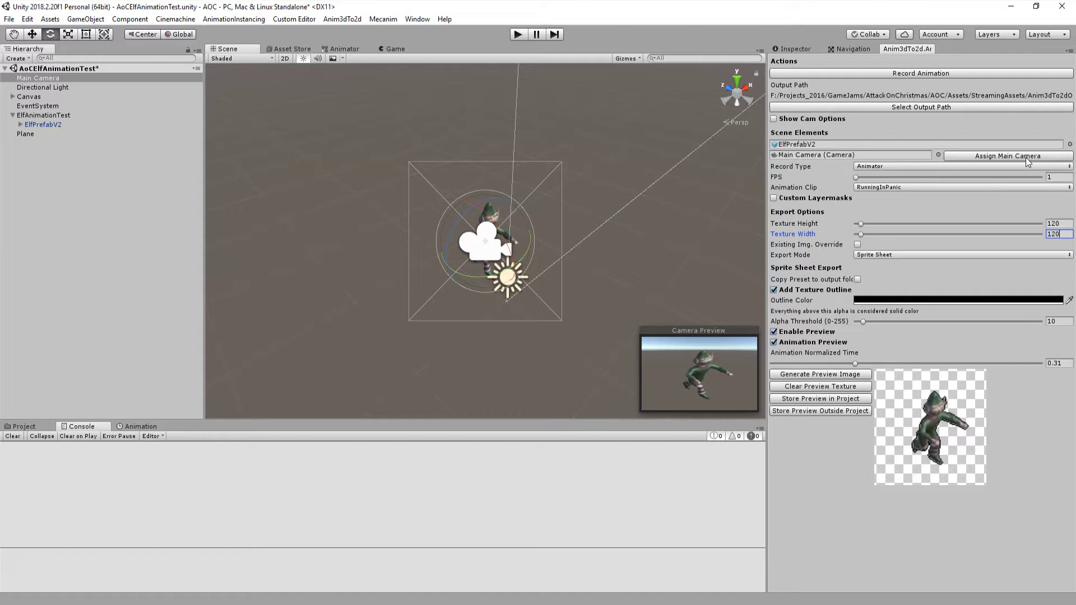
Re-export RunningInPanic at 10 FPS with Existing Img. Override enabled, then dismiss the Finished message
{"action": "left_click", "coordinate": [1056, 177]}
{"action": "type", "text": "10"}
{"action": "left_click", "coordinate": [858, 244]}
{"action": "left_click", "coordinate": [893, 78]}
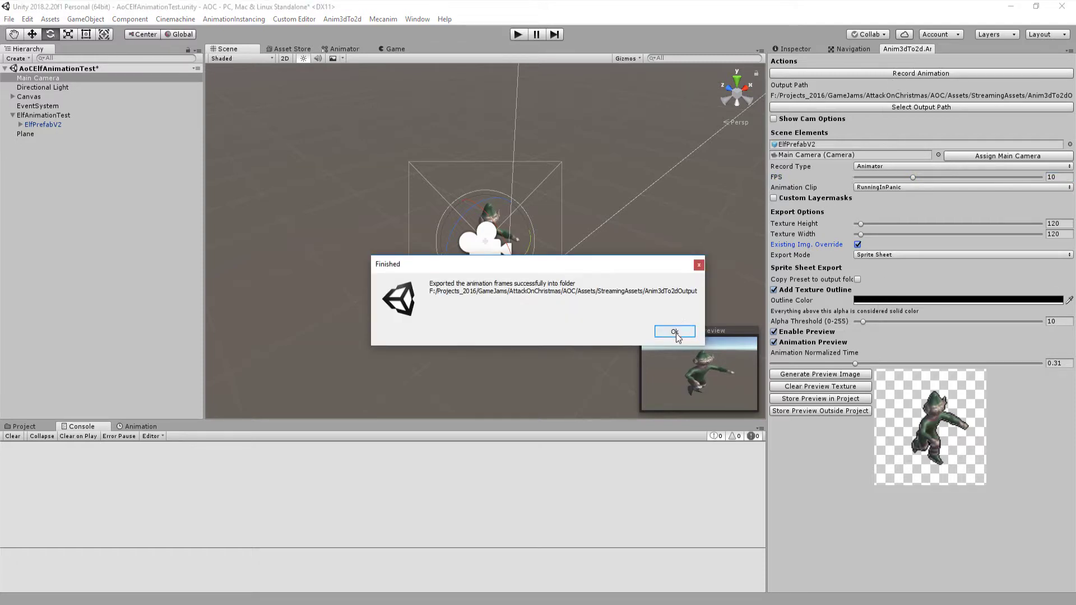
{"action": "left_click", "coordinate": [677, 332]}
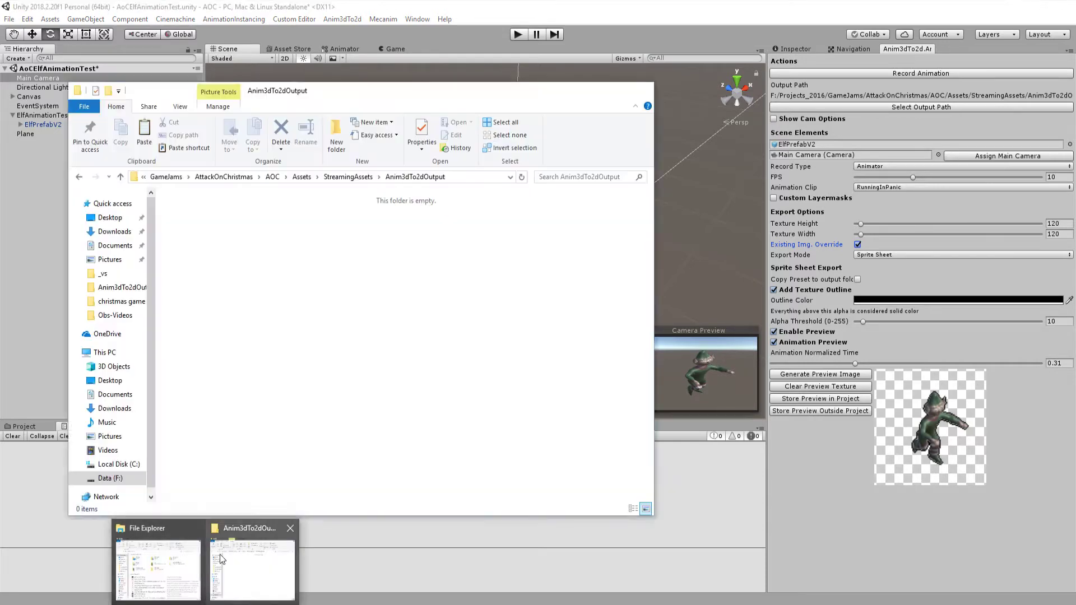
View RunningInPanic-spritesheet.png in ImageGlass, widened to check all eleven outlined frames, then close it
{"action": "left_click", "coordinate": [220, 555]}
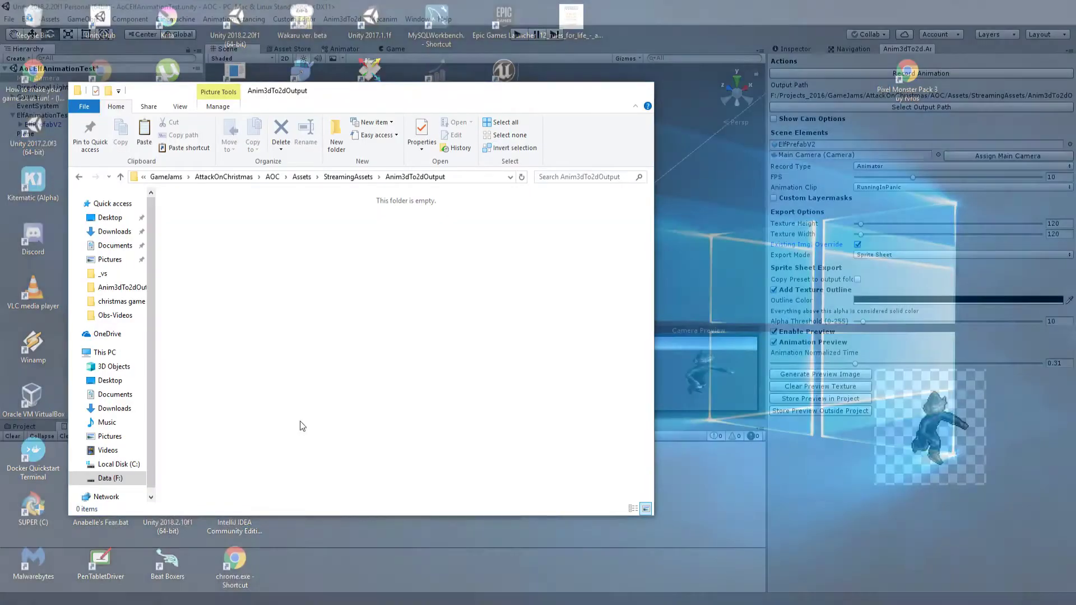
{"action": "left_click", "coordinate": [208, 237]}
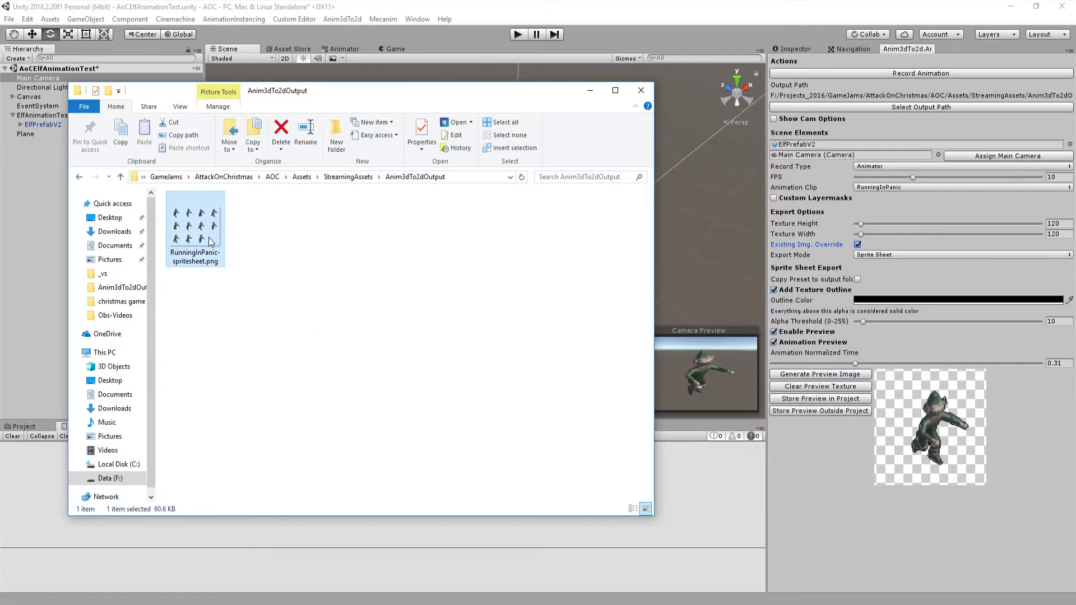
{"action": "double_click", "coordinate": [212, 238]}
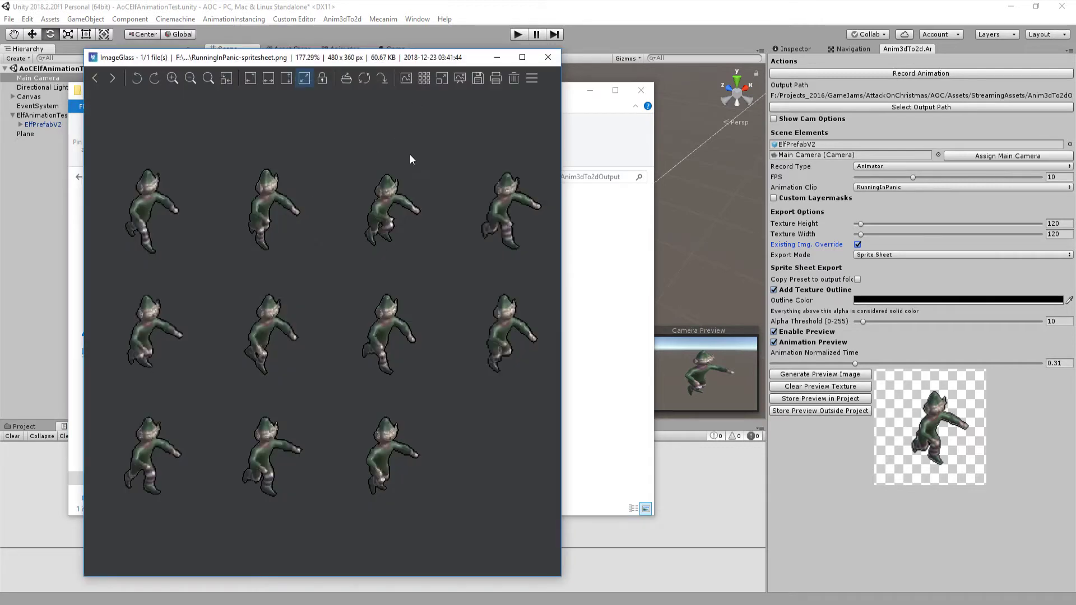
{"action": "scroll", "coordinate": [405, 169], "scroll_direction": "up", "scroll_amount": 3}
{"action": "scroll", "coordinate": [405, 169], "scroll_direction": "down", "scroll_amount": 3}
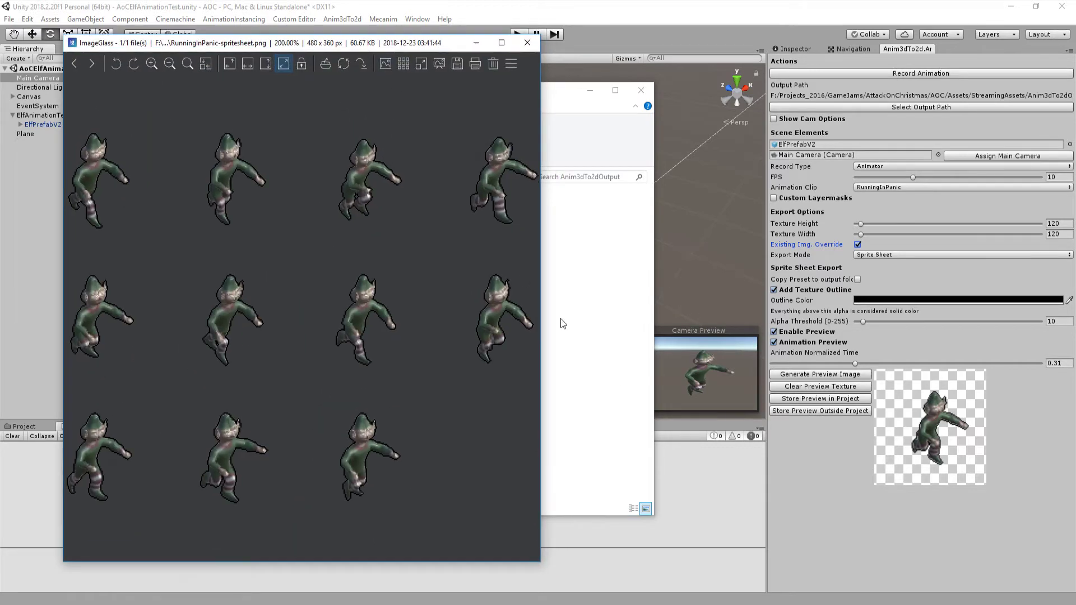
{"action": "left_click_drag", "start_coordinate": [540, 328], "coordinate": [783, 322]}
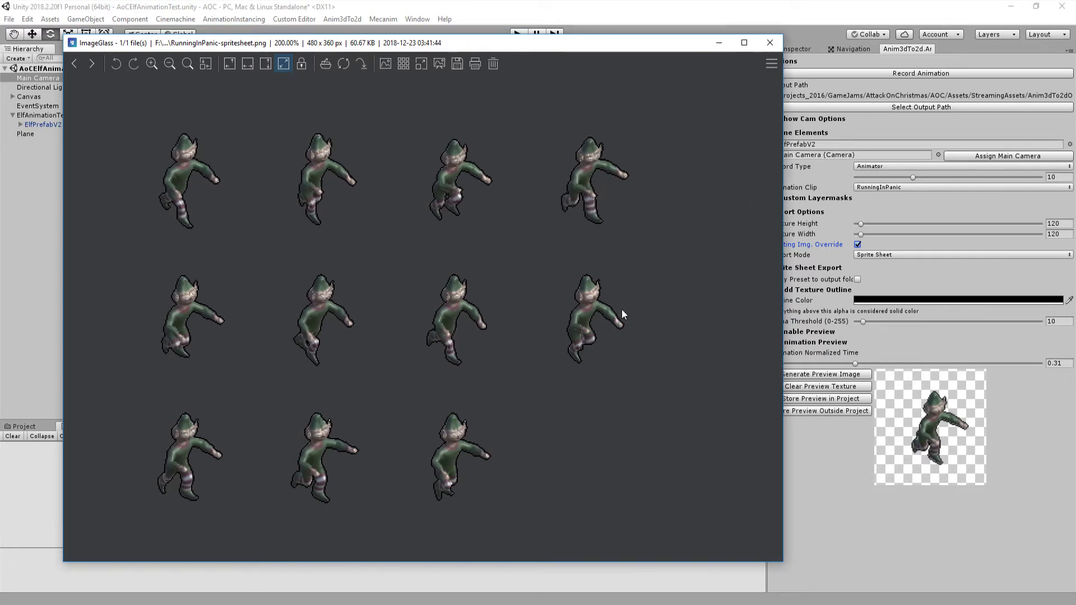
{"action": "left_click", "coordinate": [770, 43]}
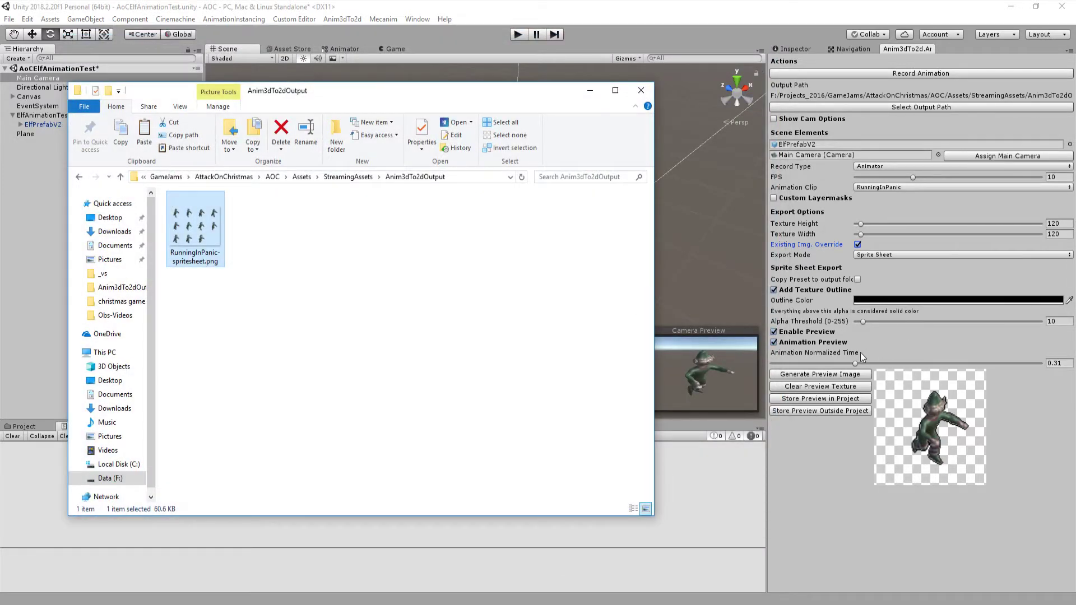
Export RunningInPanic as single images, copying the camera preset into Anim3dTo2dOutput
{"action": "left_click", "coordinate": [843, 475]}
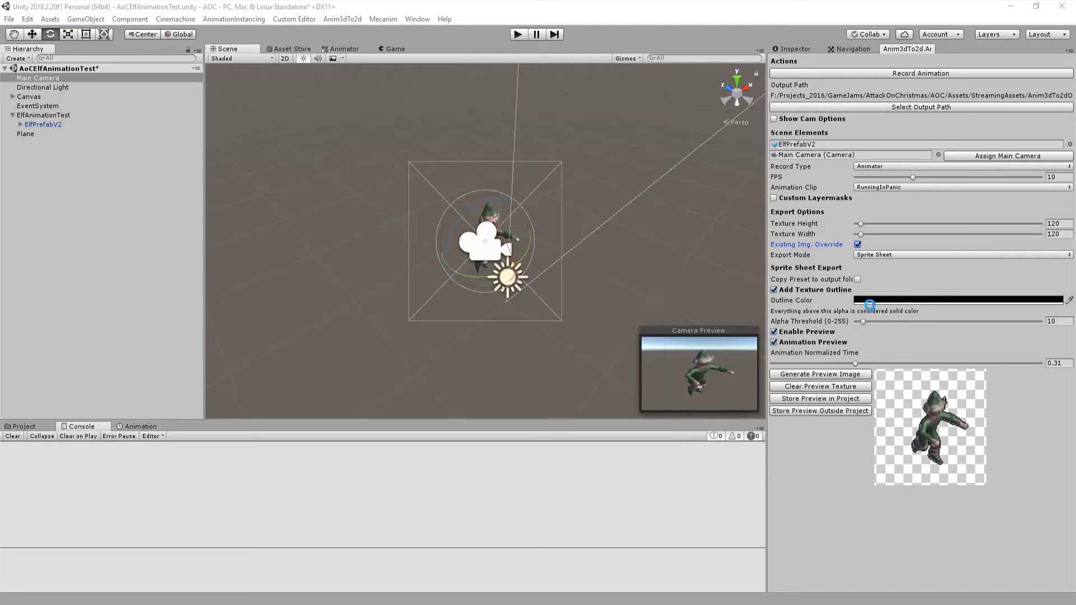
{"action": "left_click", "coordinate": [884, 256]}
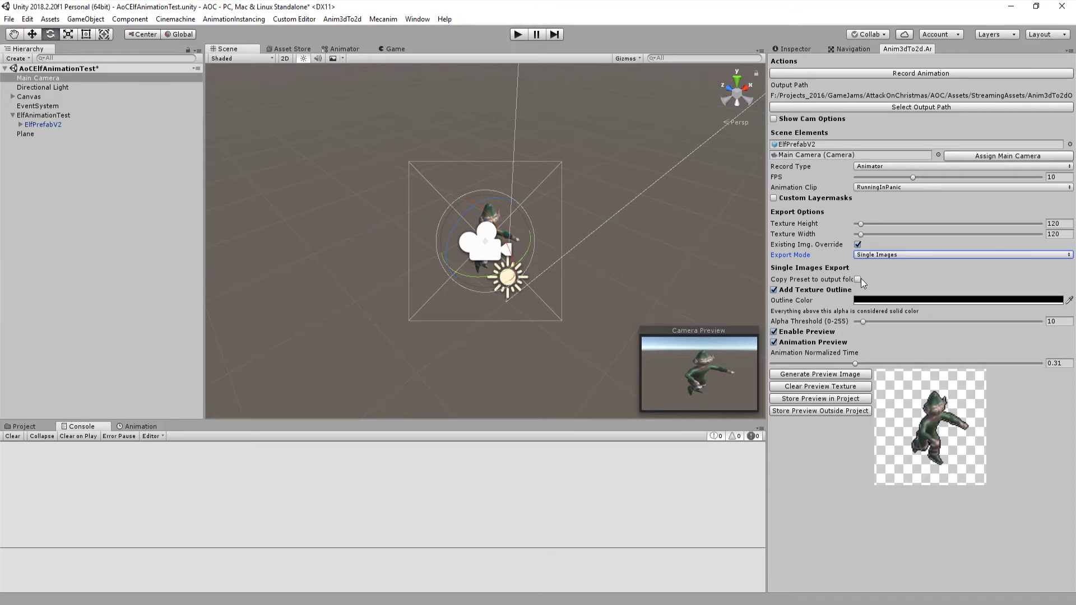
{"action": "left_click", "coordinate": [857, 279]}
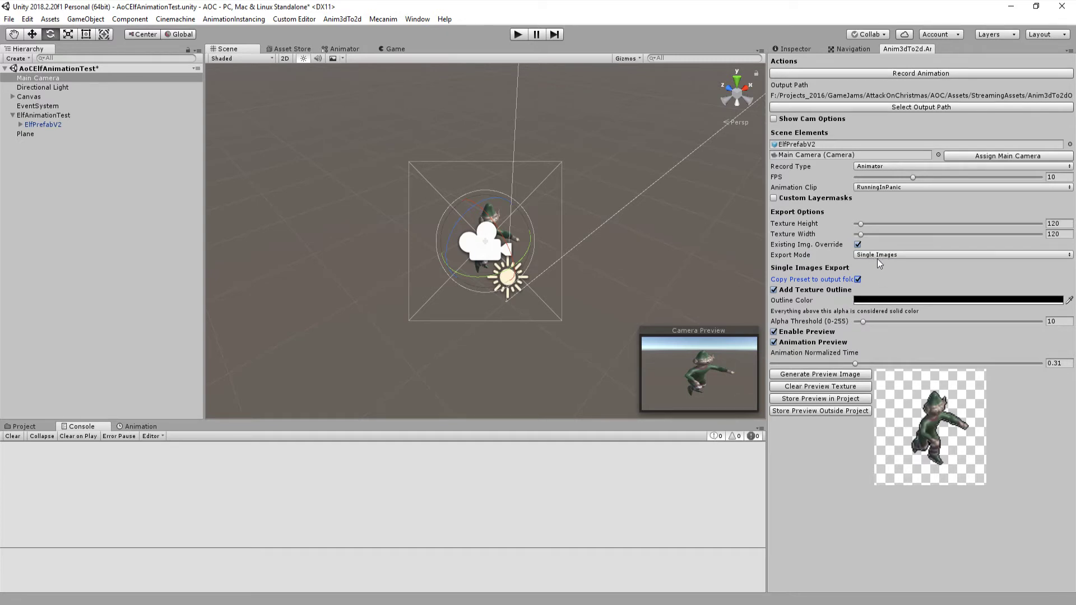
{"action": "left_click", "coordinate": [901, 75]}
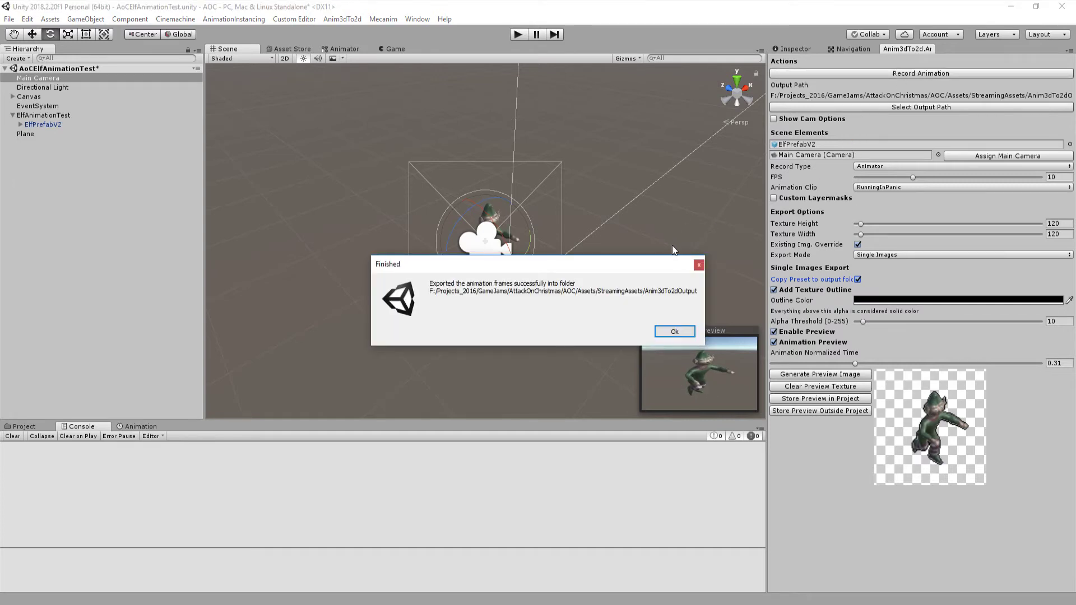
{"action": "left_click", "coordinate": [684, 331]}
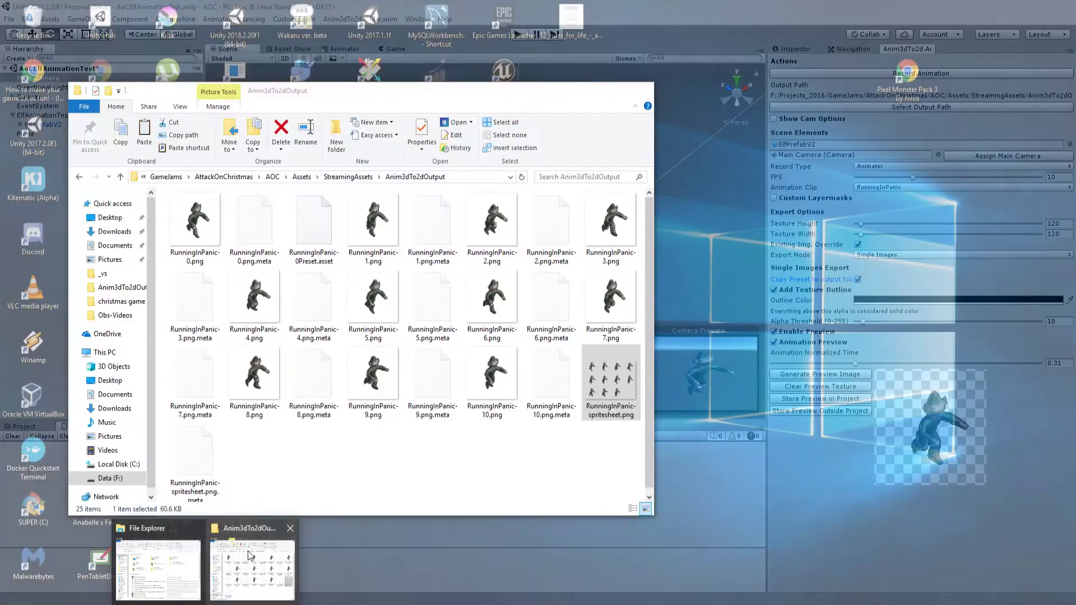
Move RunningInPanic-0Preset.asset into Anim3DTo2DRecorder/Presets, replacing the existing copy
{"action": "left_click", "coordinate": [250, 559]}
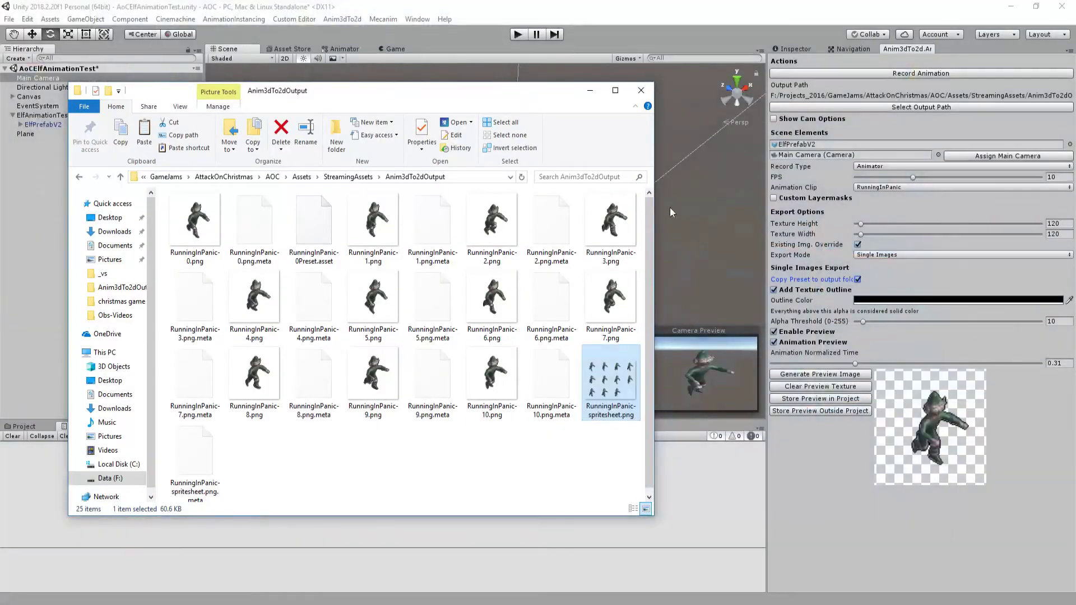
{"action": "left_click", "coordinate": [324, 220]}
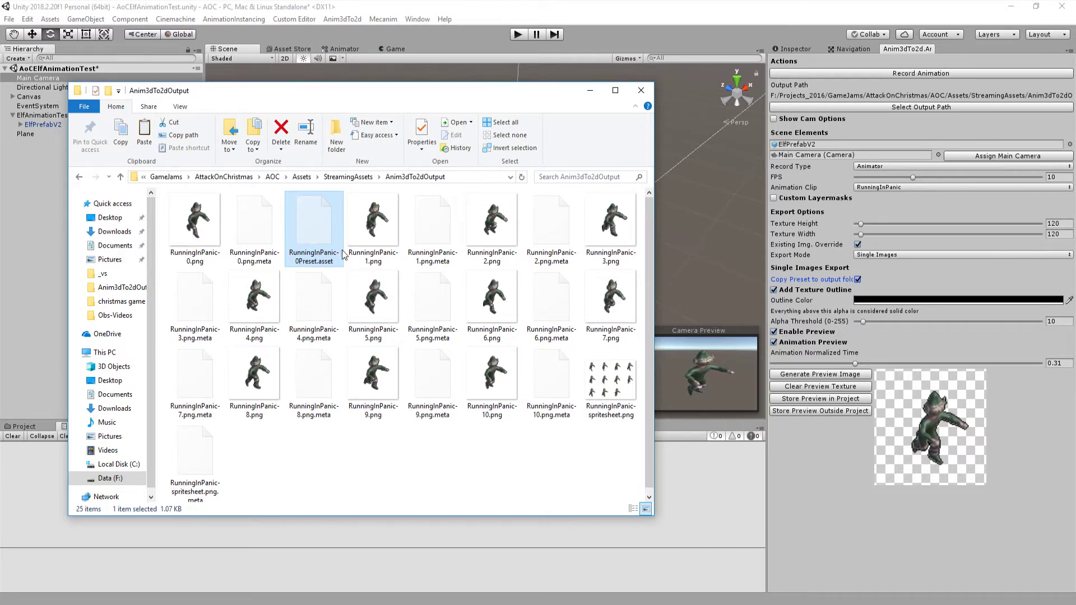
{"action": "left_click", "coordinate": [348, 177]}
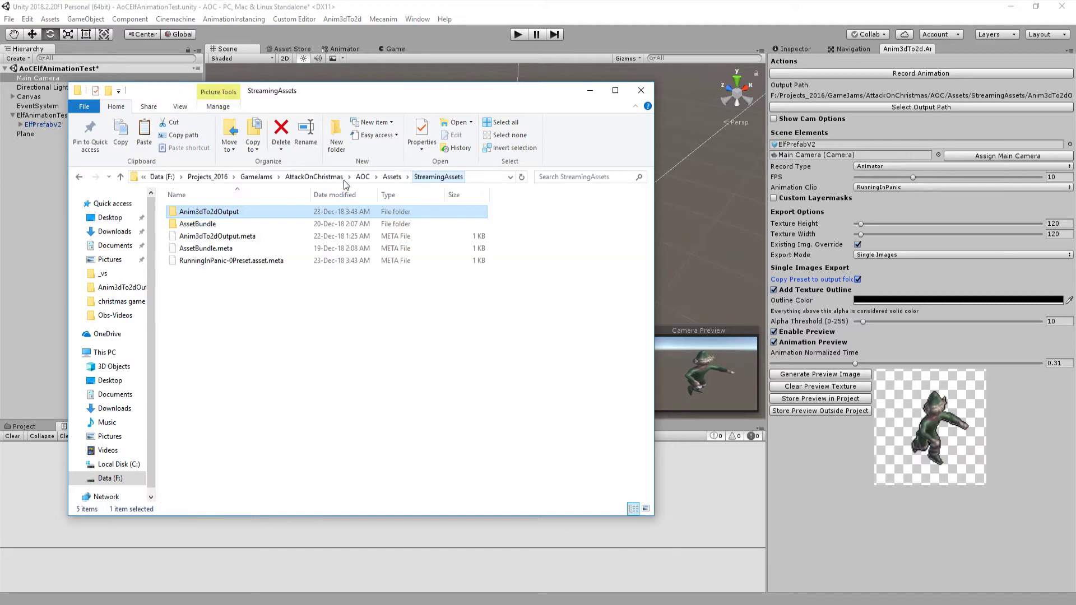
{"action": "left_click", "coordinate": [392, 177]}
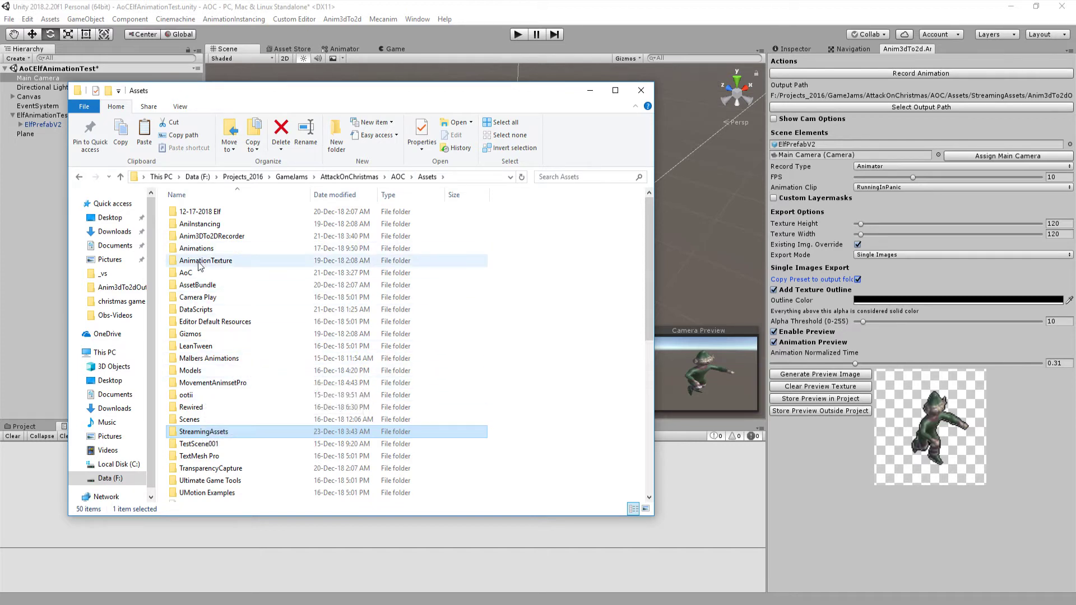
{"action": "double_click", "coordinate": [202, 235]}
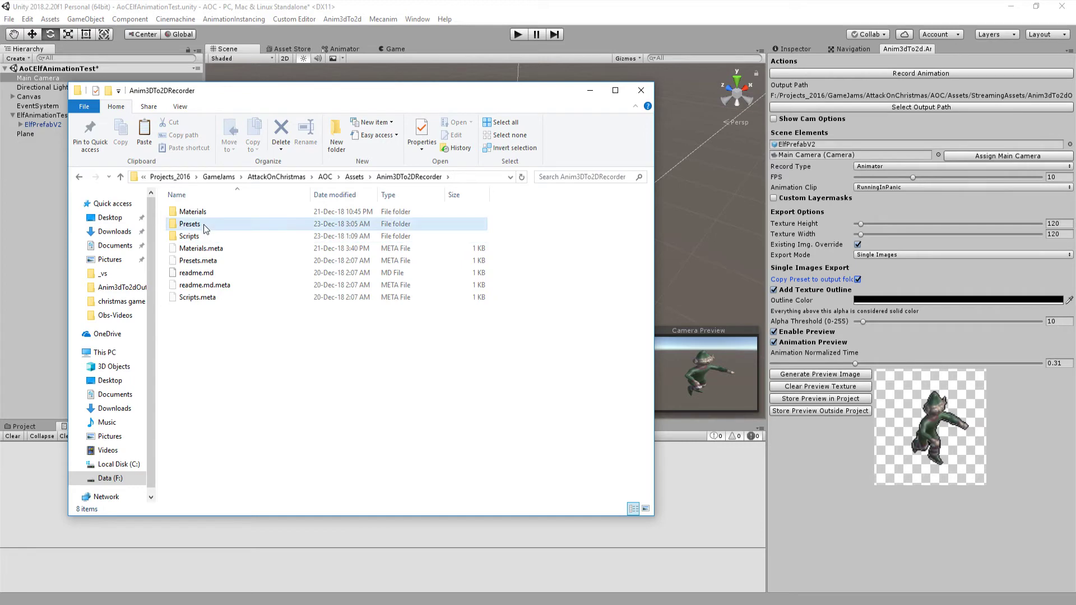
{"action": "double_click", "coordinate": [203, 224]}
{"action": "key", "text": "ctrl+v"}
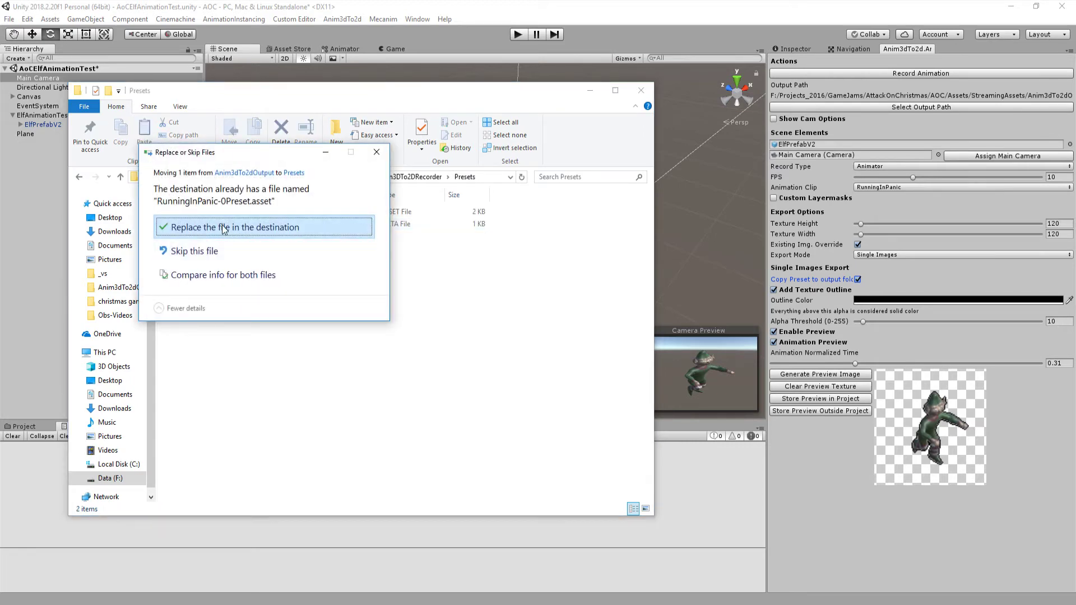
{"action": "left_click", "coordinate": [223, 227]}
Delete the leftover preset .meta file and close the Presets folder window
{"action": "mouse_move", "coordinate": [218, 262]}
{"action": "left_mouse_down"}
{"action": "mouse_move", "coordinate": [284, 208]}
{"action": "mouse_move", "coordinate": [261, 226]}
{"action": "left_mouse_up"}
{"action": "key", "text": "Delete"}
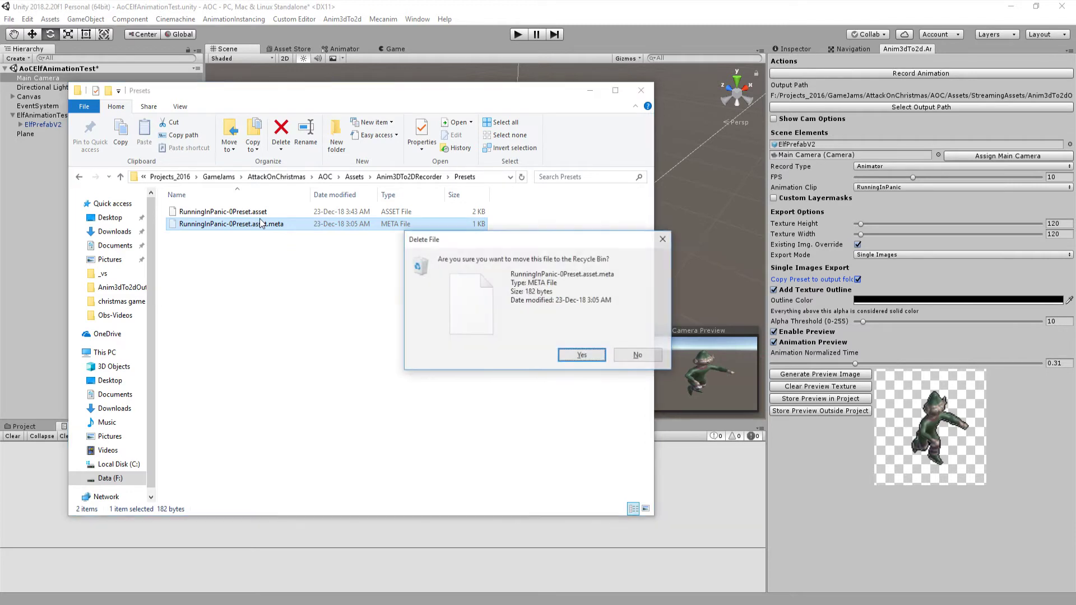
{"action": "key", "text": "Return"}
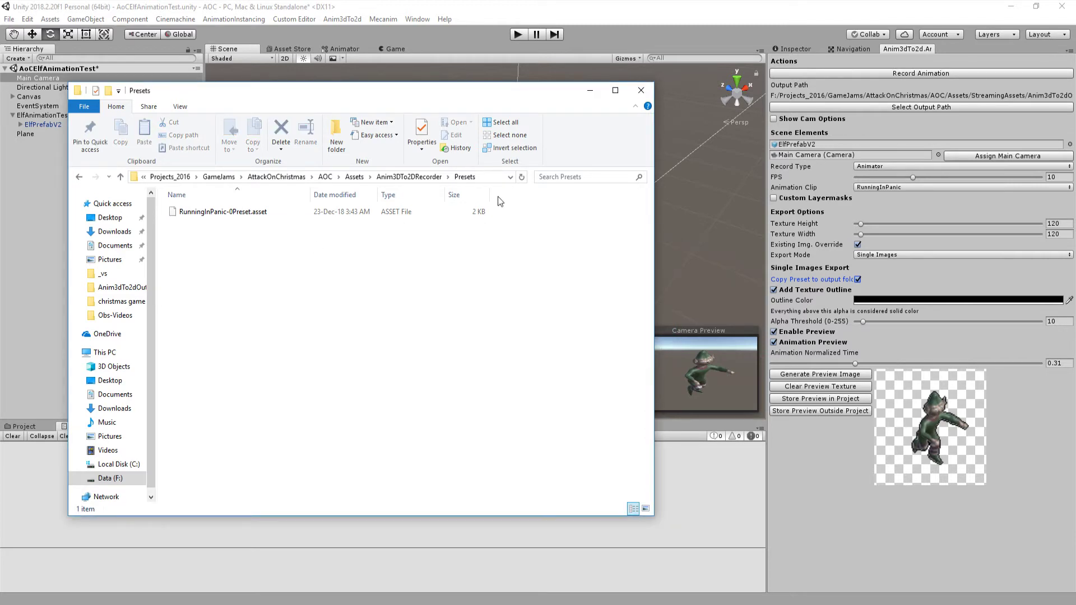
{"action": "left_click", "coordinate": [590, 90]}
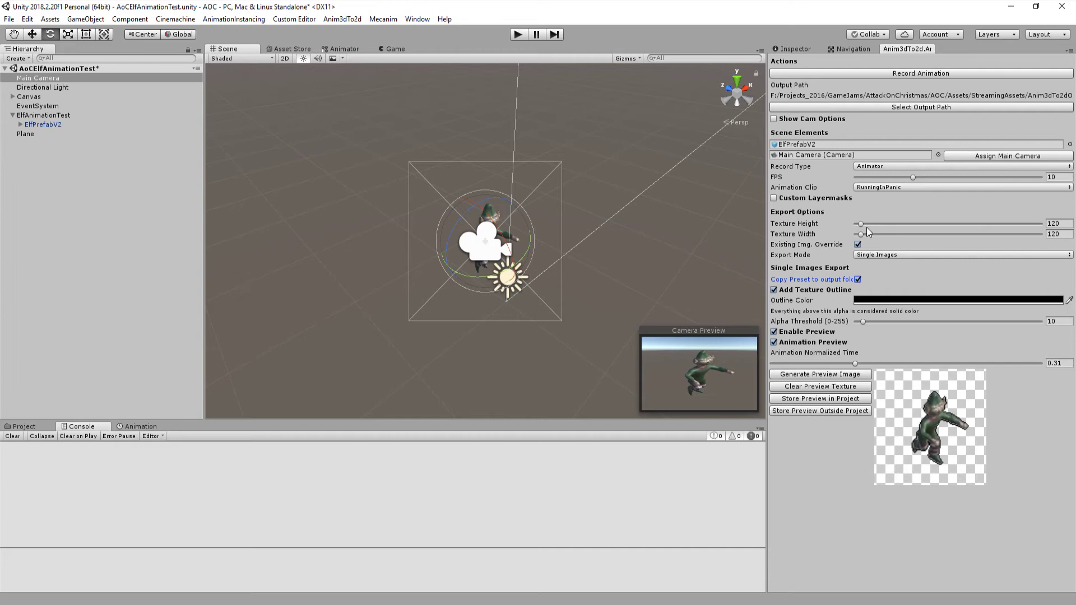
Set texture height and width to 30 and export mode to Sprite Sheet
{"action": "left_click", "coordinate": [1055, 224]}
{"action": "type", "text": "30"}
{"action": "key", "text": "Tab"}
{"action": "type", "text": "30"}
{"action": "left_click", "coordinate": [904, 255]}
{"action": "left_click", "coordinate": [899, 278]}
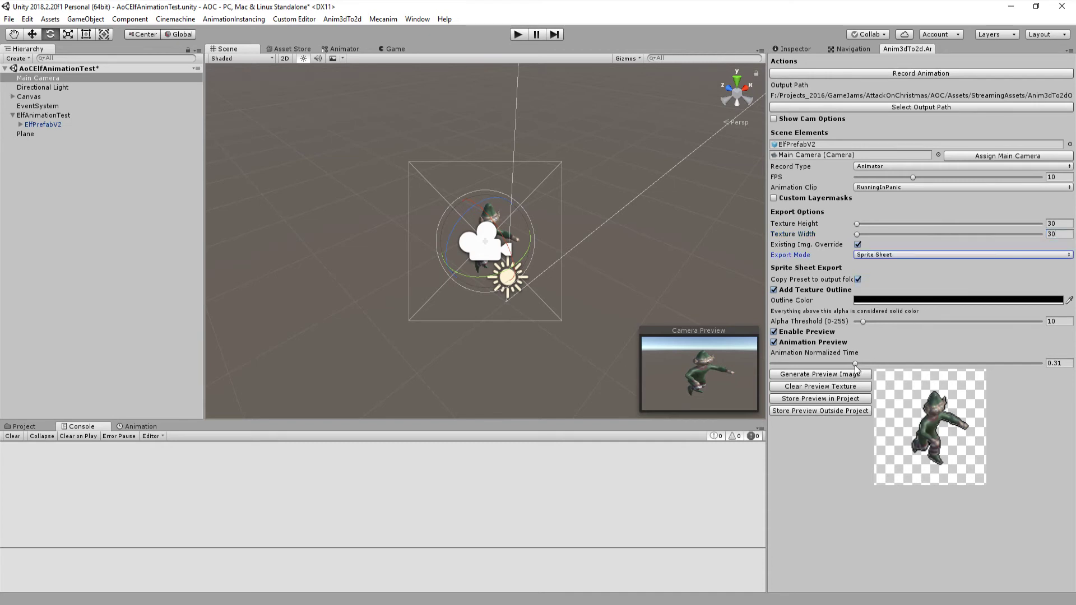
Scrub the preview to 0.212, keep RunningInPanic as the clip, and show camera options
{"action": "left_click_drag", "start_coordinate": [856, 364], "coordinate": [828, 364]}
{"action": "left_click", "coordinate": [881, 188]}
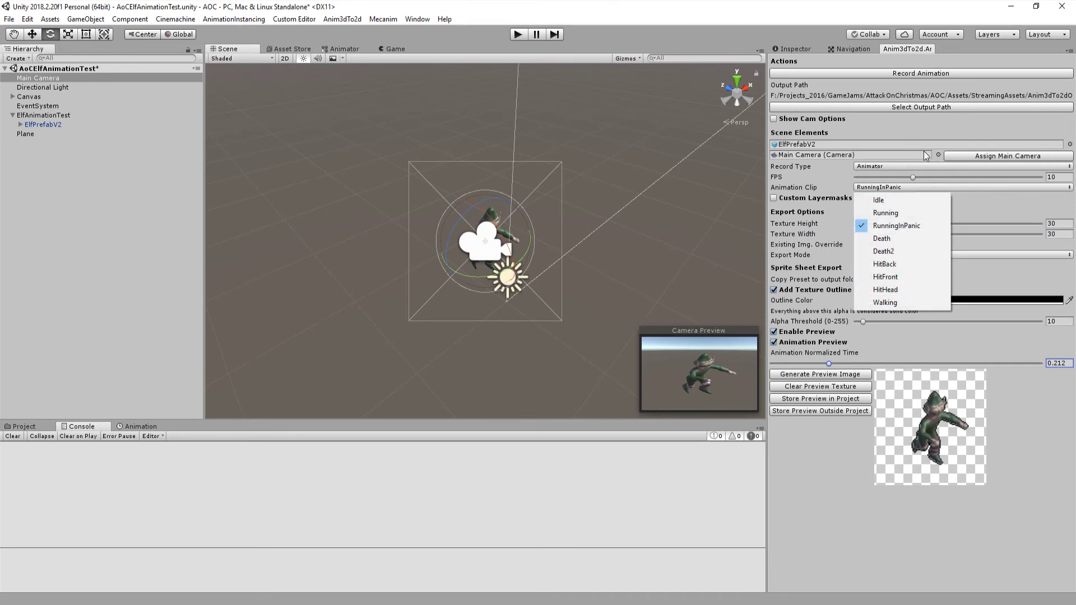
{"action": "left_click", "coordinate": [925, 128]}
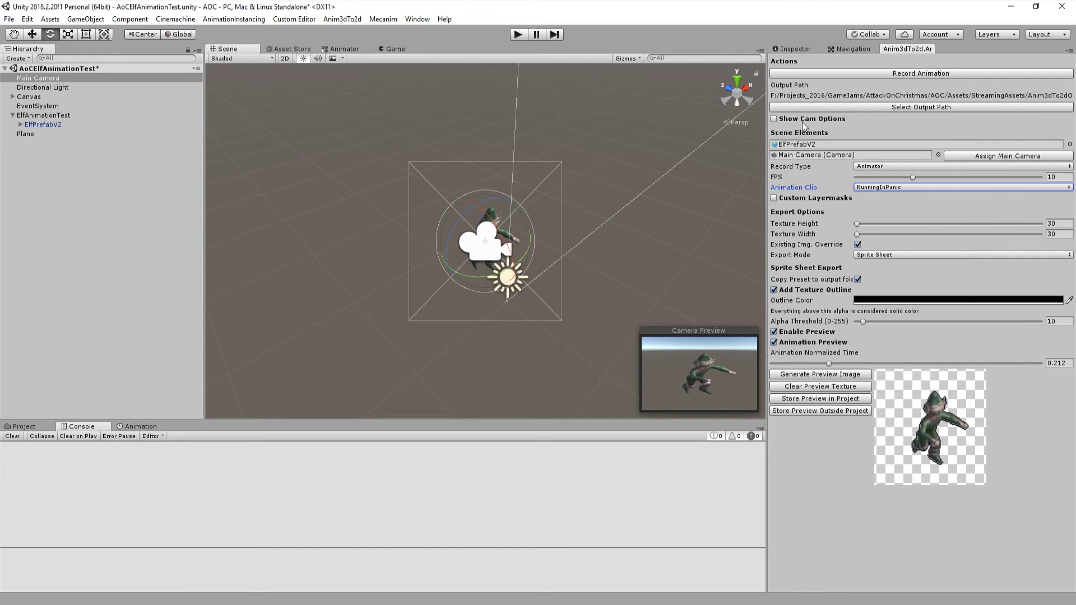
{"action": "left_click", "coordinate": [774, 118]}
Refocus the view and bring up the Camera Preset object picker
{"action": "left_click", "coordinate": [912, 221]}
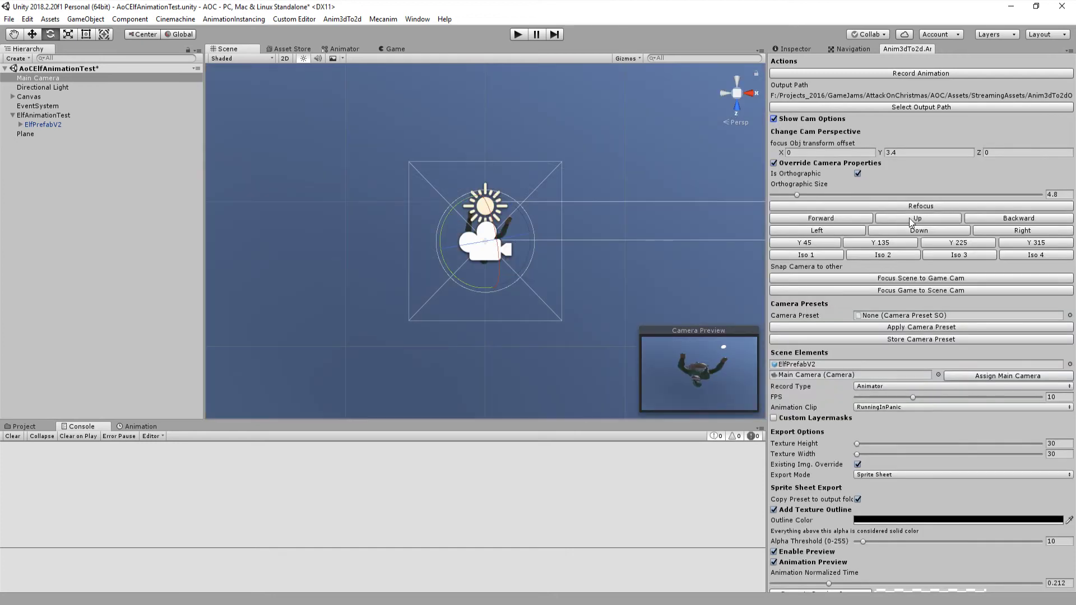
{"action": "left_click", "coordinate": [933, 207]}
Assign and apply RunningInPanic-0Preset, hide camera options, and regenerate the preview image
{"action": "left_click", "coordinate": [1070, 315]}
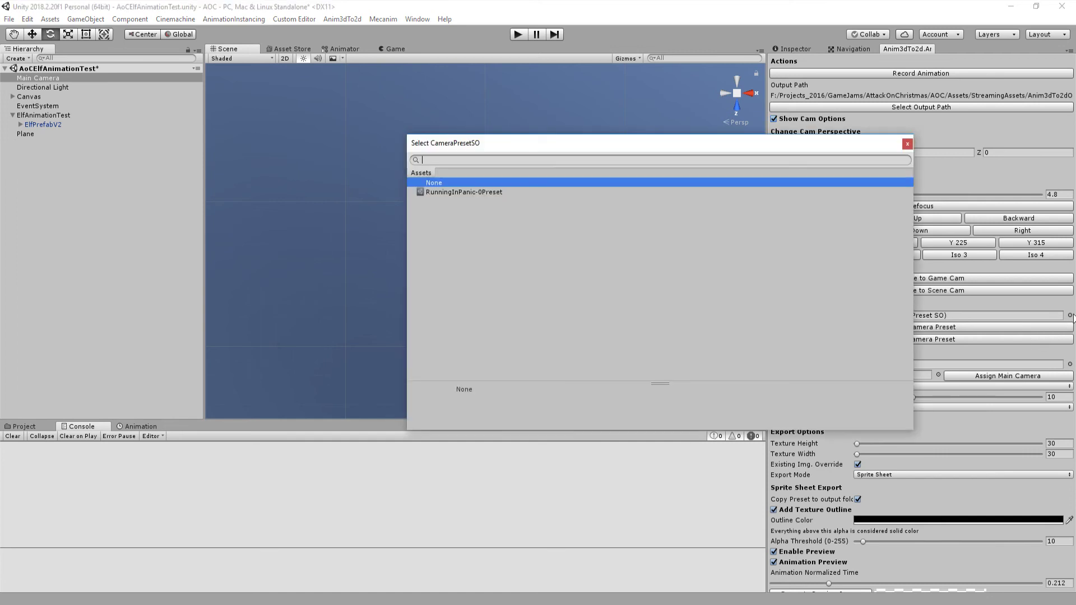
{"action": "left_click", "coordinate": [466, 192]}
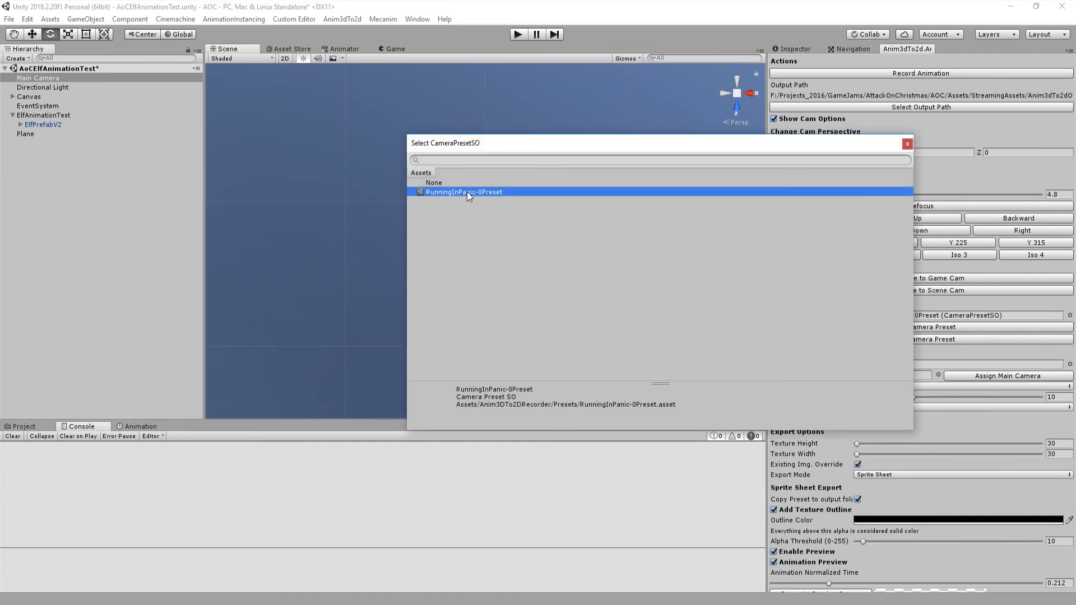
{"action": "double_click", "coordinate": [466, 191]}
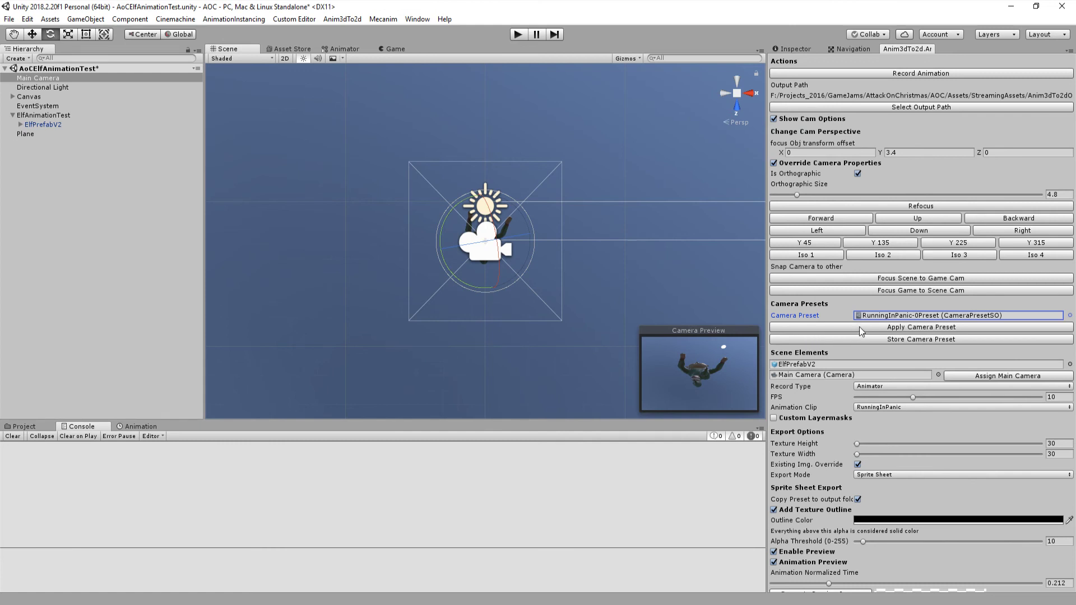
{"action": "left_click", "coordinate": [860, 327]}
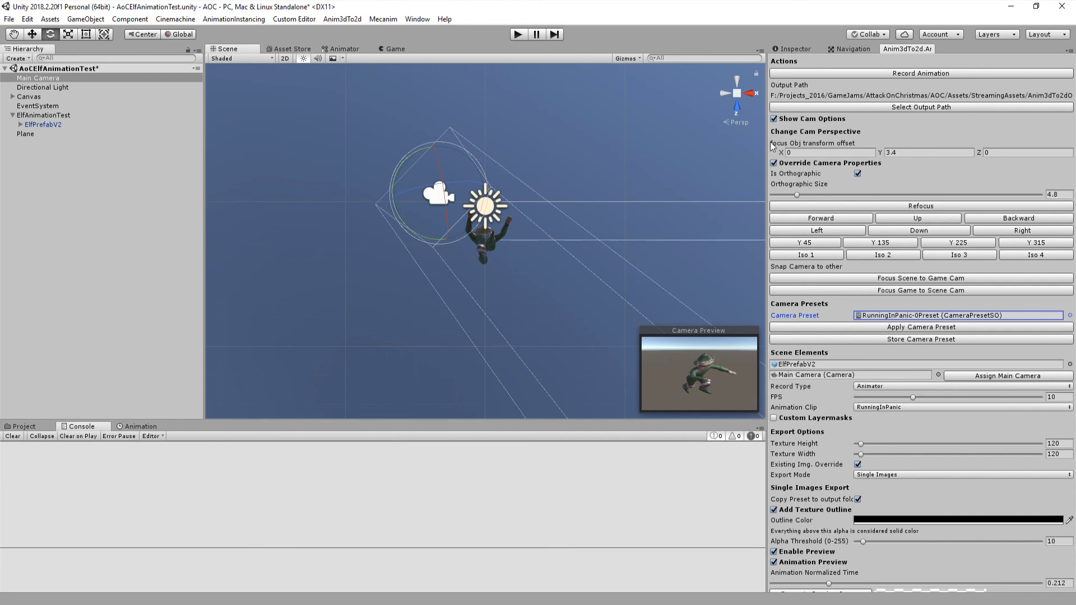
{"action": "left_click", "coordinate": [773, 119]}
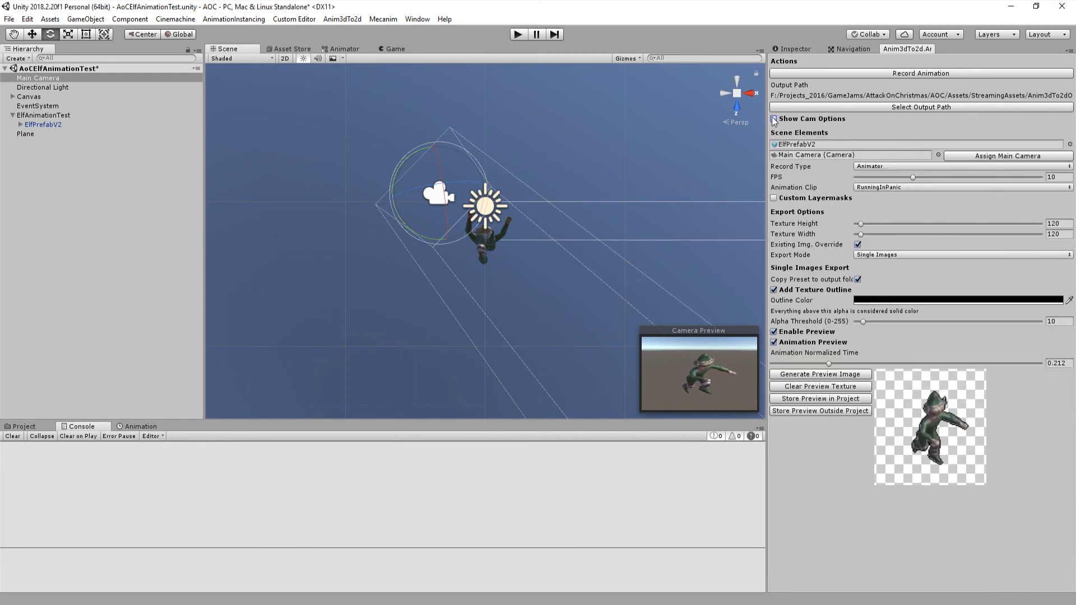
{"action": "left_click", "coordinate": [830, 387]}
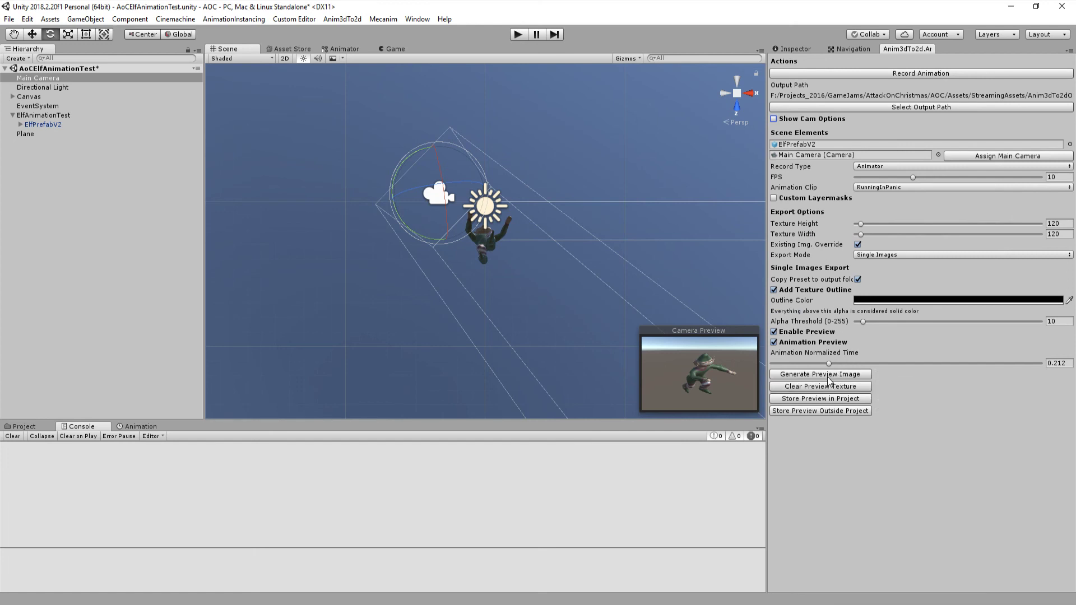